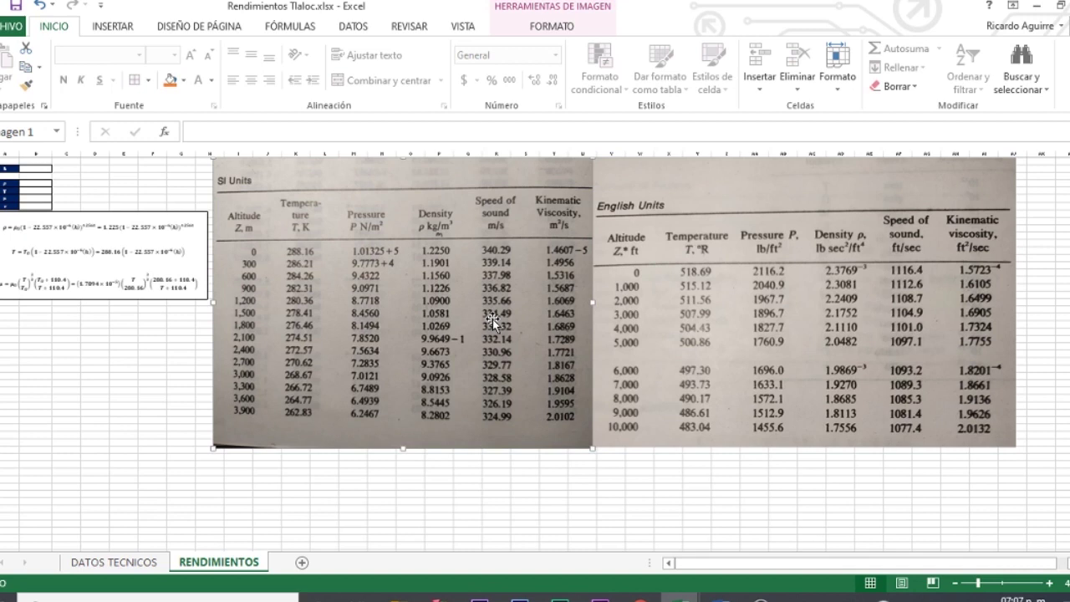
# Examine the density, temperature and viscosity equations alongside the SI atmosphere table on the RENDIMIENTOS sheet
pyautogui.click(95, 288)
pyautogui.click(1005, 584)
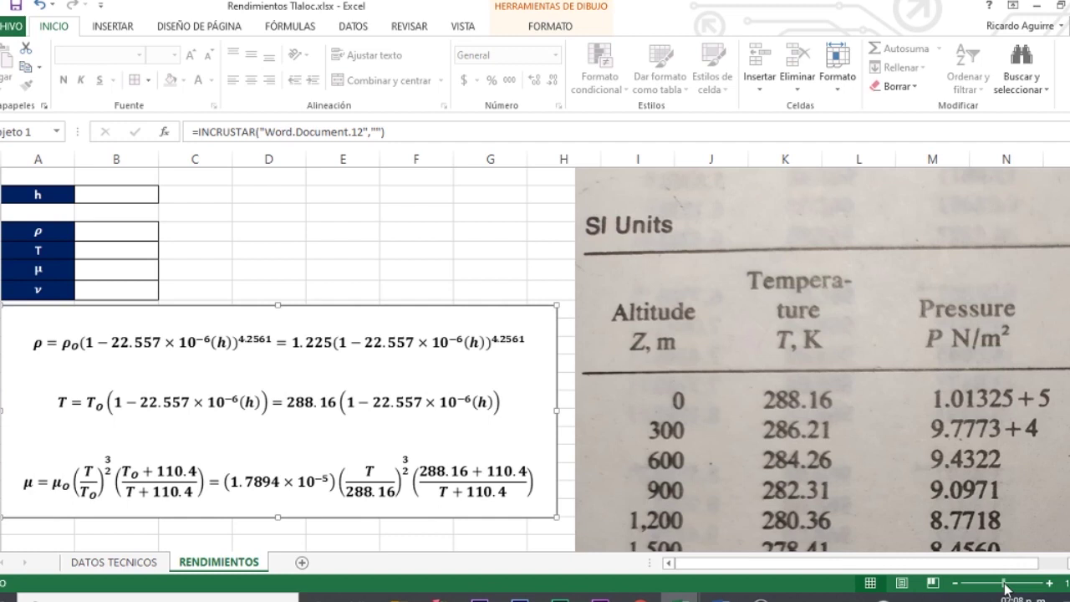
pyautogui.click(115, 224)
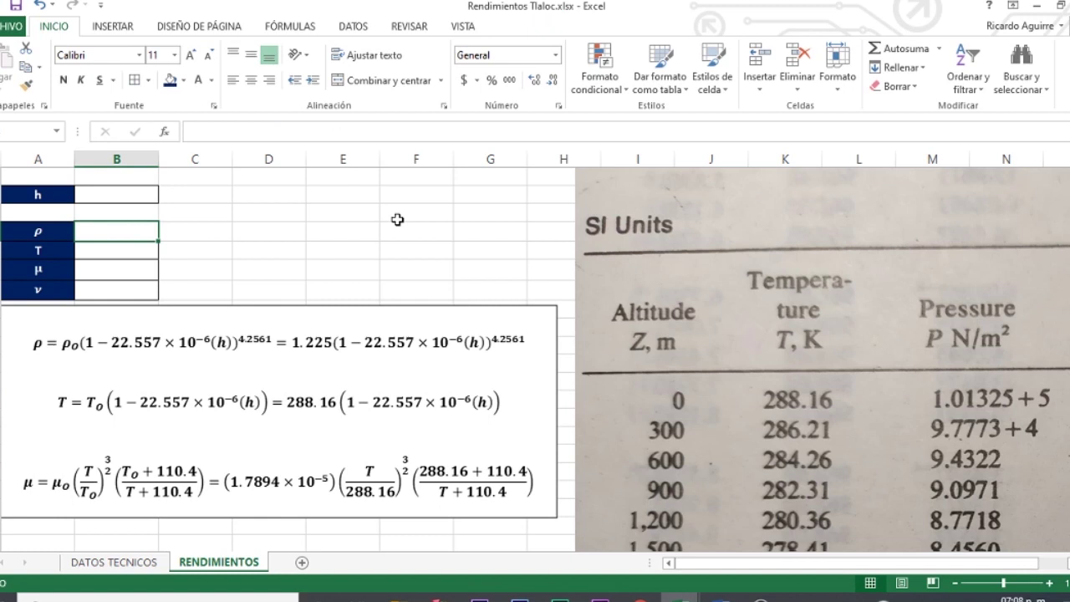
pyautogui.moveTo(1003, 583); pyautogui.dragTo(997, 585)
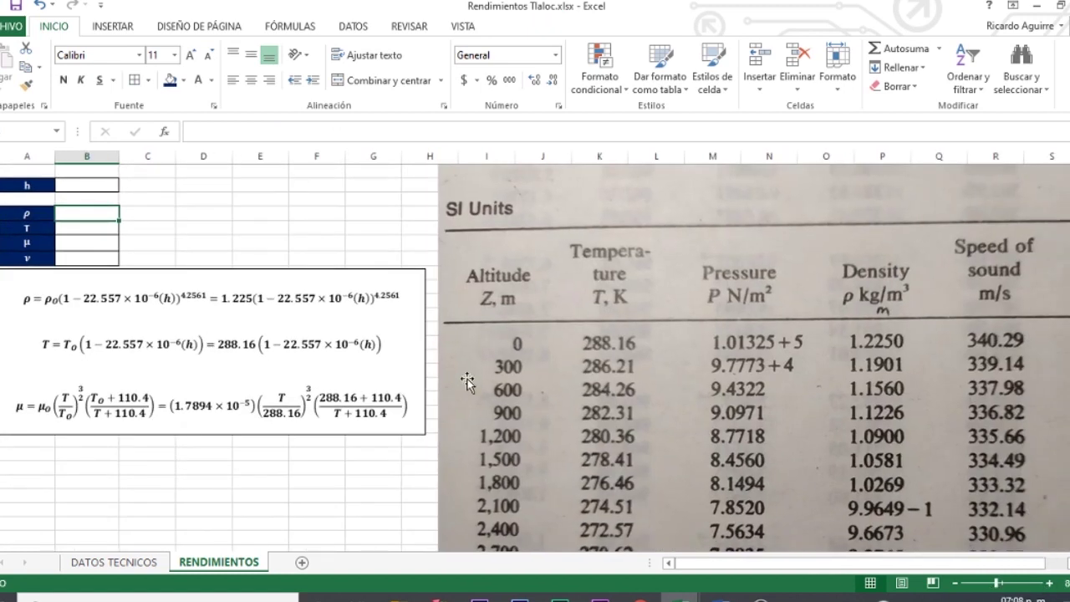
pyautogui.click(82, 244)
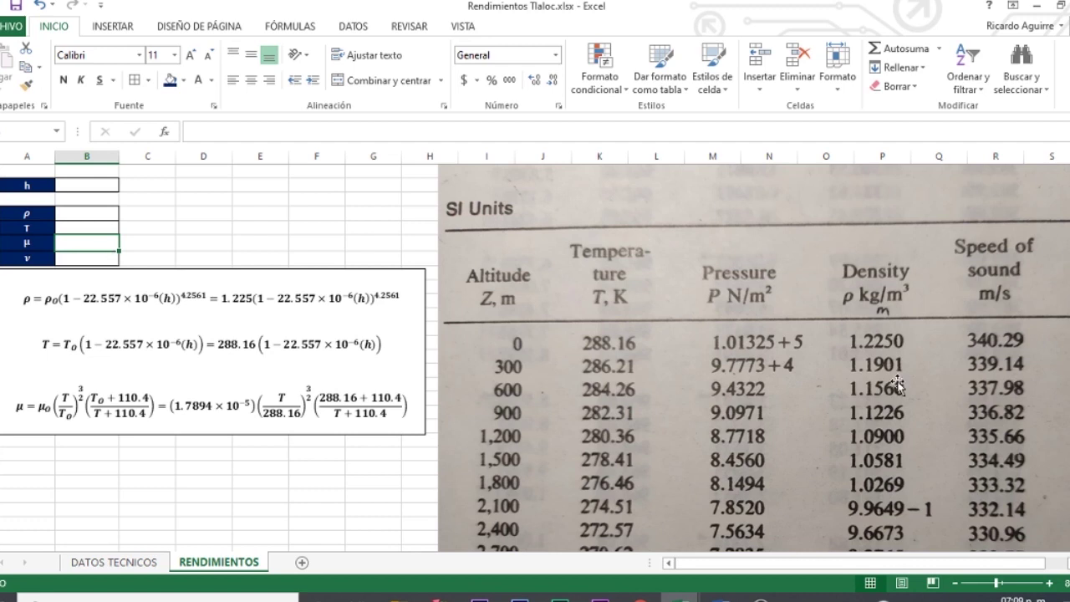
pyautogui.moveTo(994, 584); pyautogui.dragTo(987, 583)
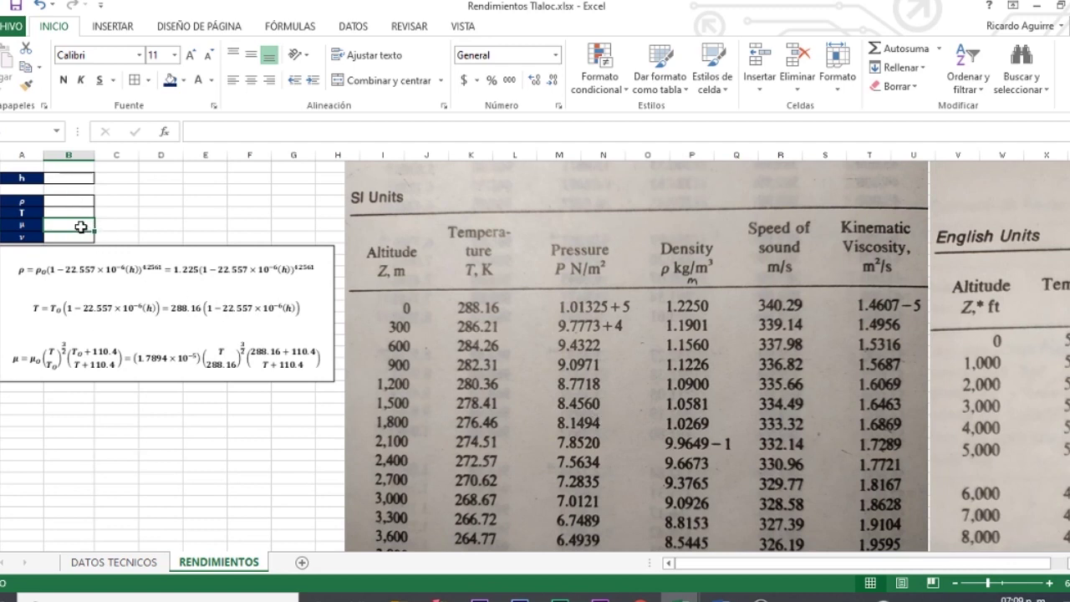
# Enter the air density formula =1.225*(1-22.557*10^-6*(B2))^4.2561 in the cell beside ρ
pyautogui.click(77, 201)
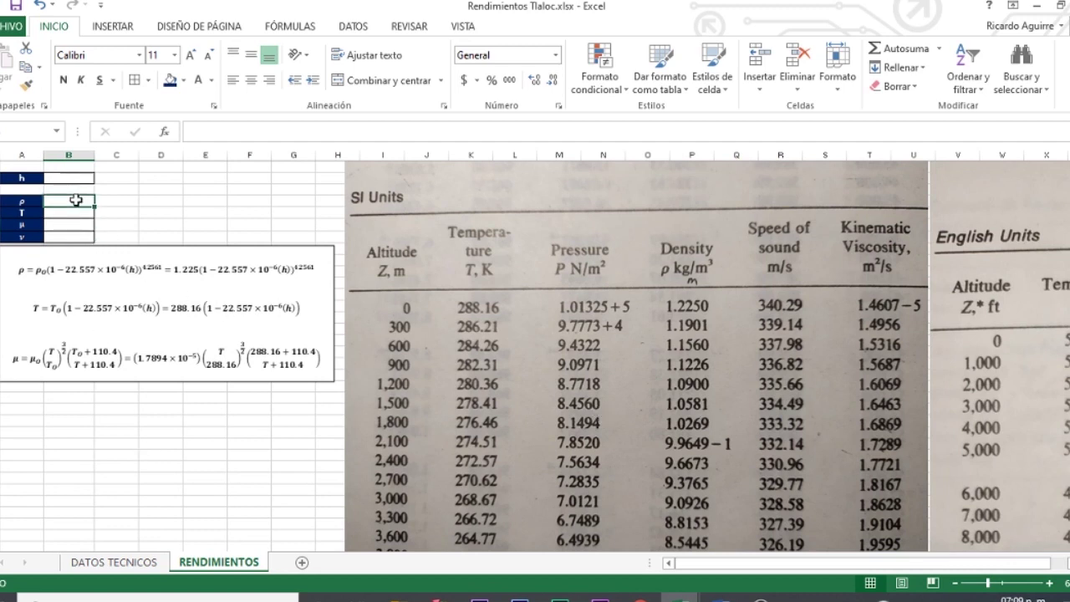
pyautogui.write('=')
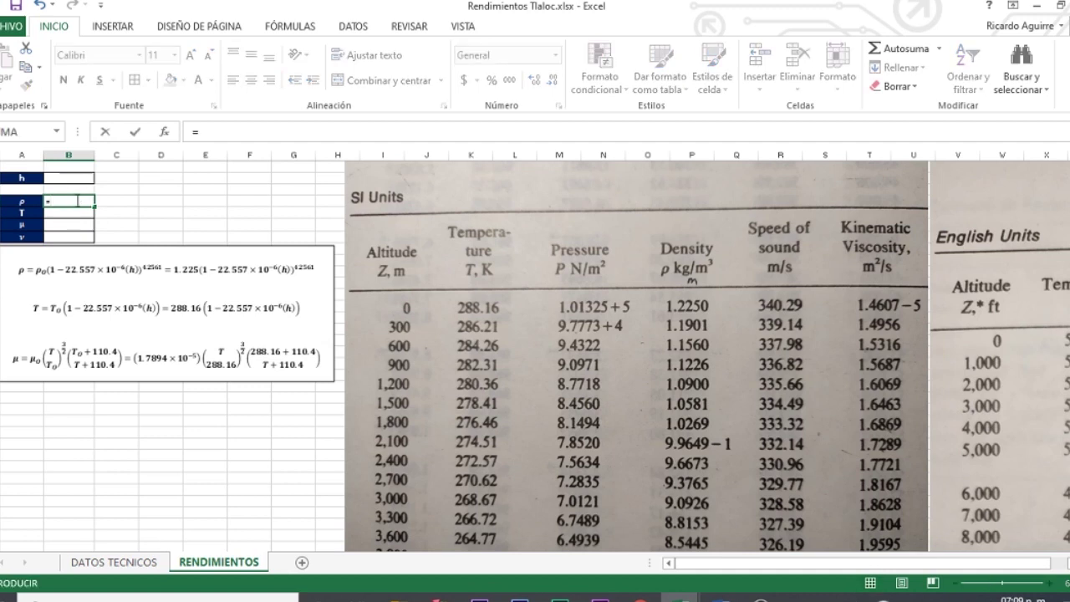
pyautogui.write('1.225*(')
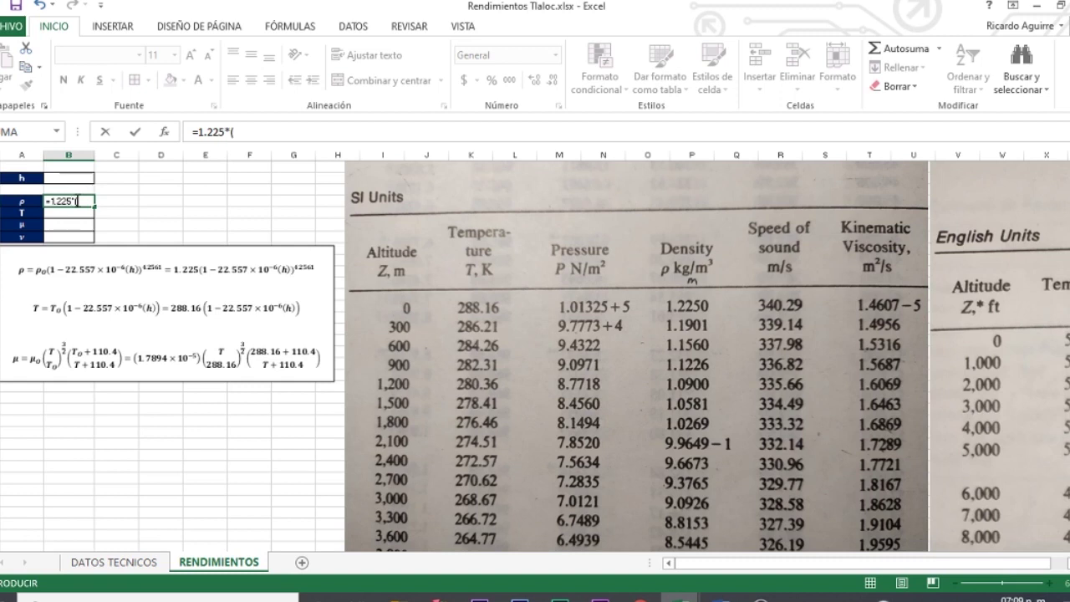
pyautogui.write('1-22.557*')
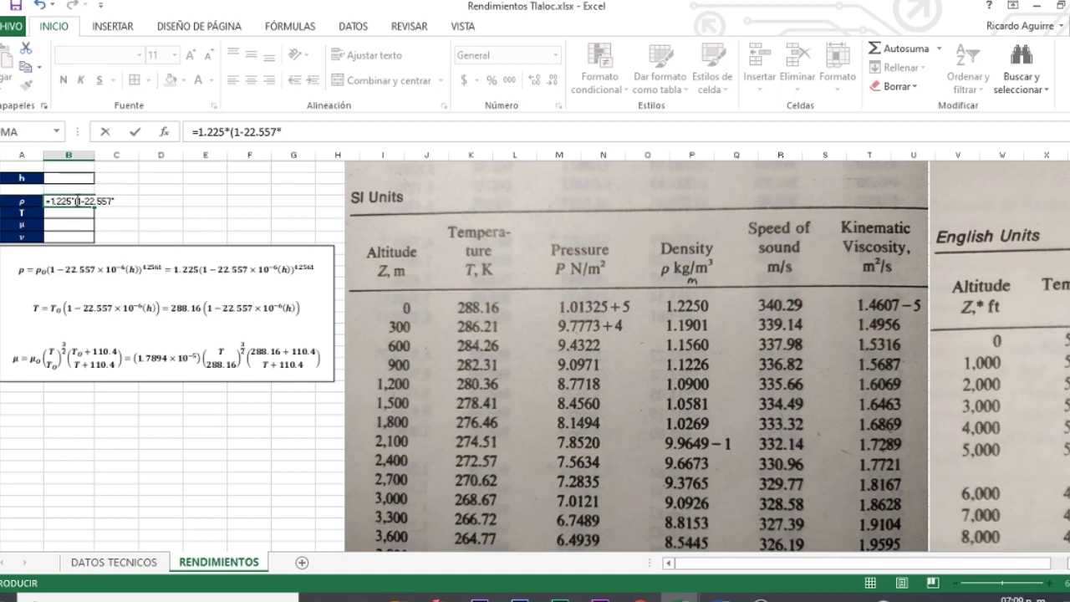
pyautogui.write('10^-6*(')
pyautogui.click(72, 178)
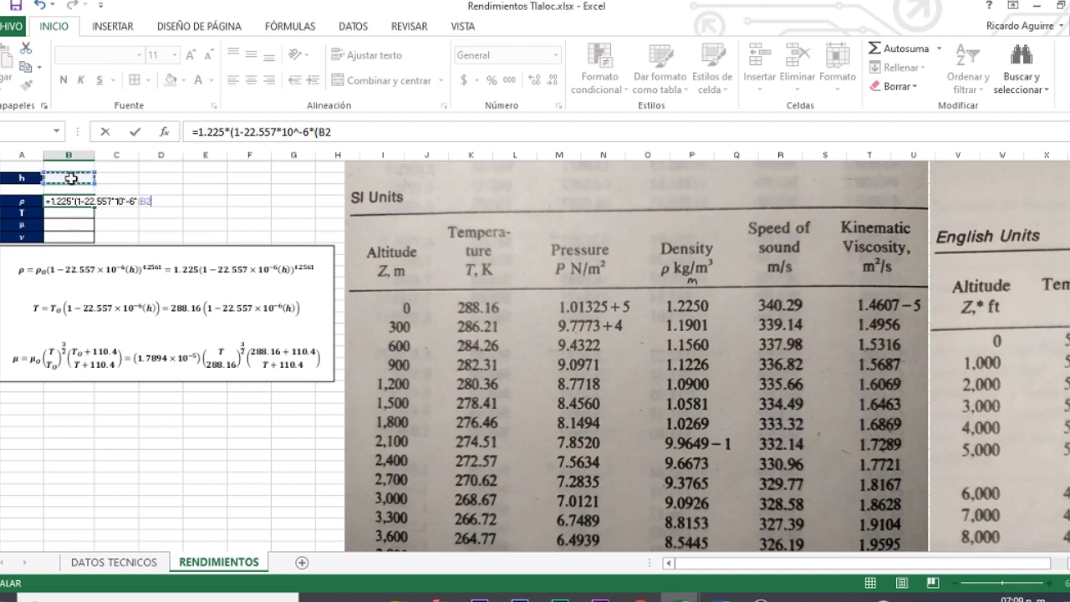
pyautogui.write(')')
pyautogui.write(')^')
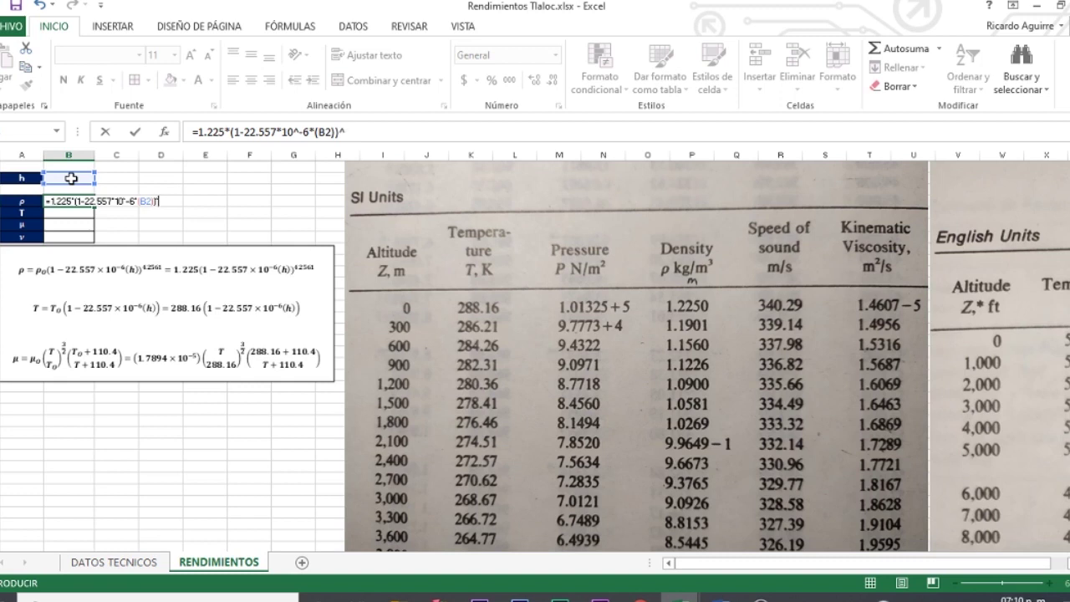
pyautogui.write('4.25')
pyautogui.write('61')
pyautogui.write(')')
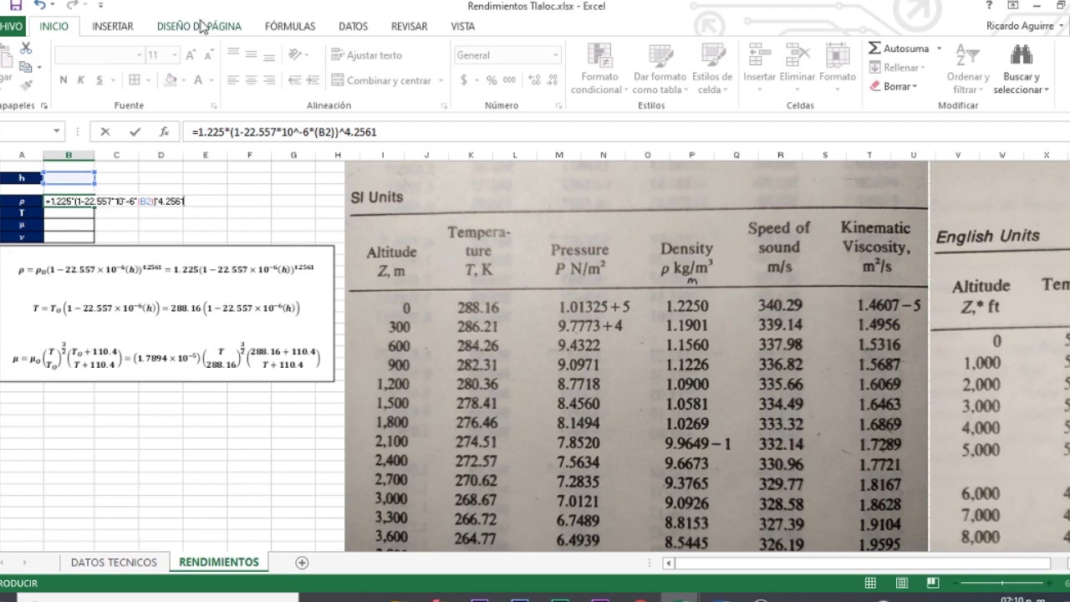
pyautogui.press('Return')
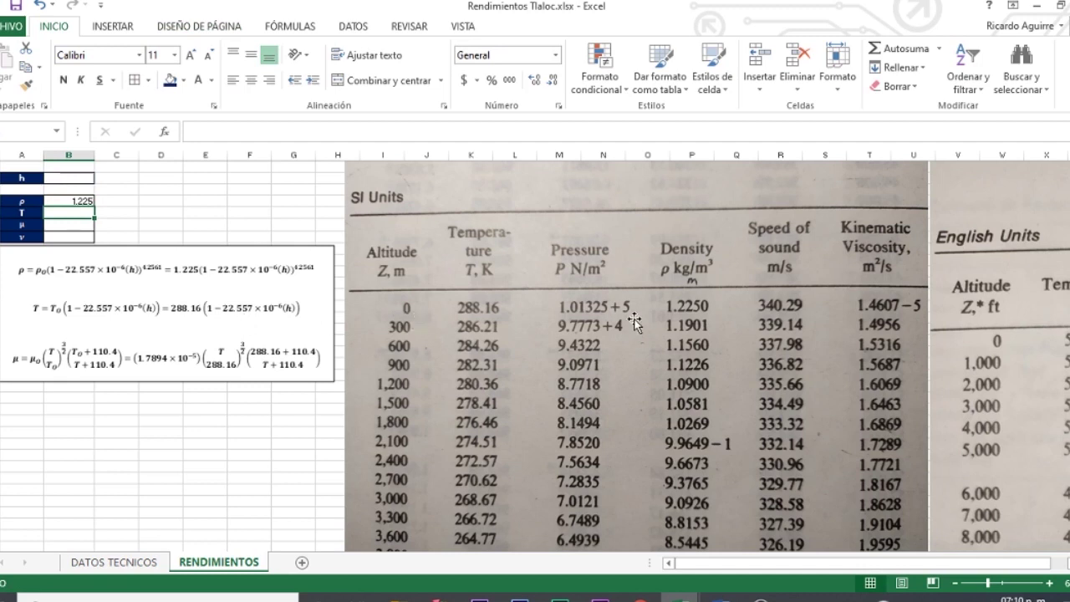
# Set the altitude h in cell B2 to 300
pyautogui.press('Up')
pyautogui.hotkey('ctrl', 'c')
pyautogui.click(64, 178)
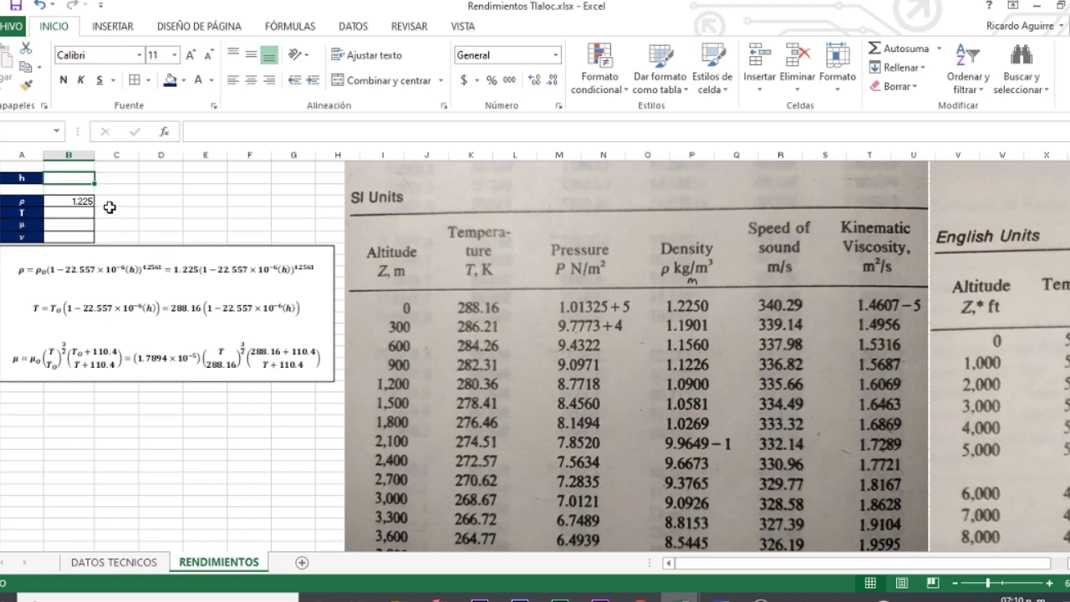
pyautogui.write('300')
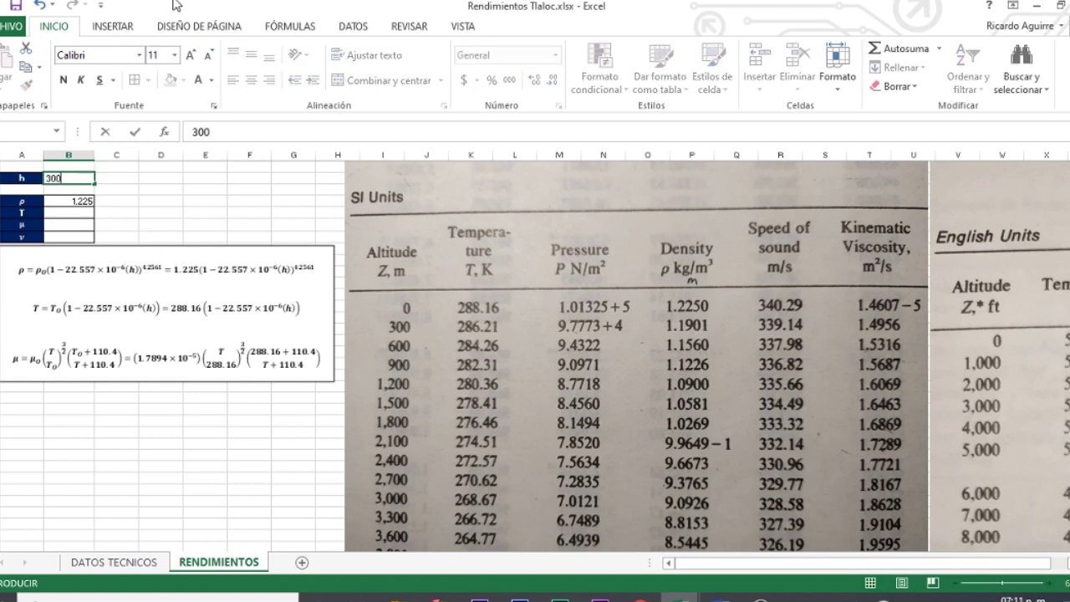
pyautogui.press('Return')
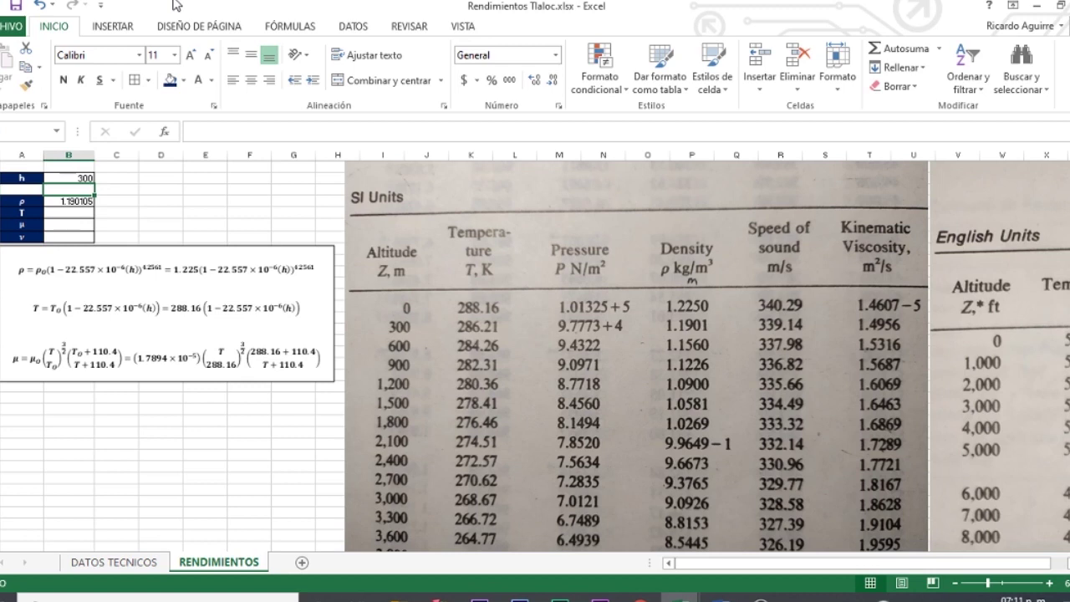
# Copy the density formula down into the temperature cell B5 and point its altitude reference to B2
pyautogui.click(75, 214)
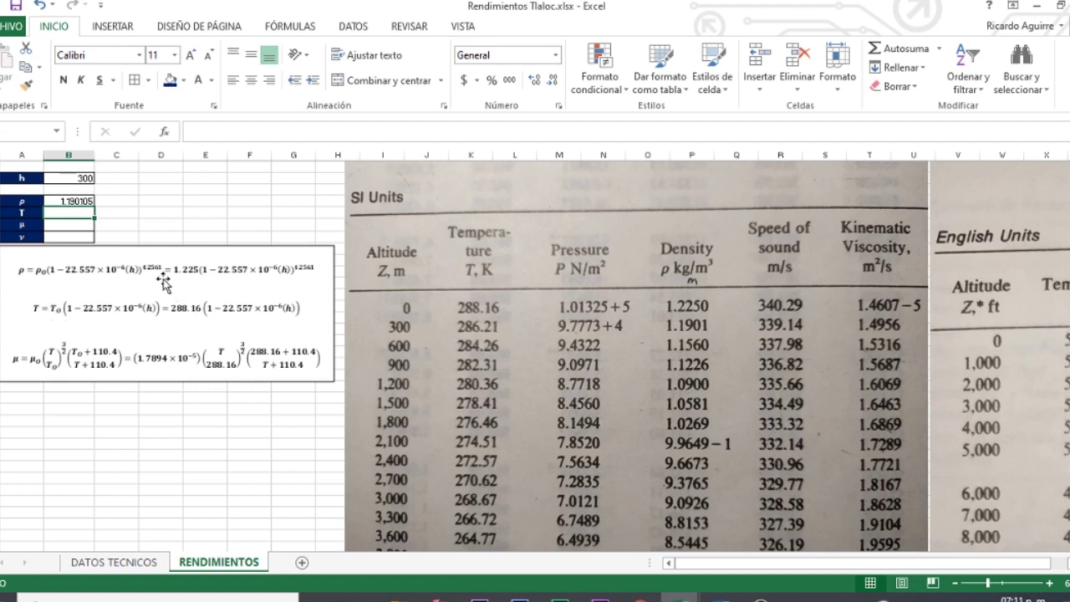
pyautogui.click(80, 200)
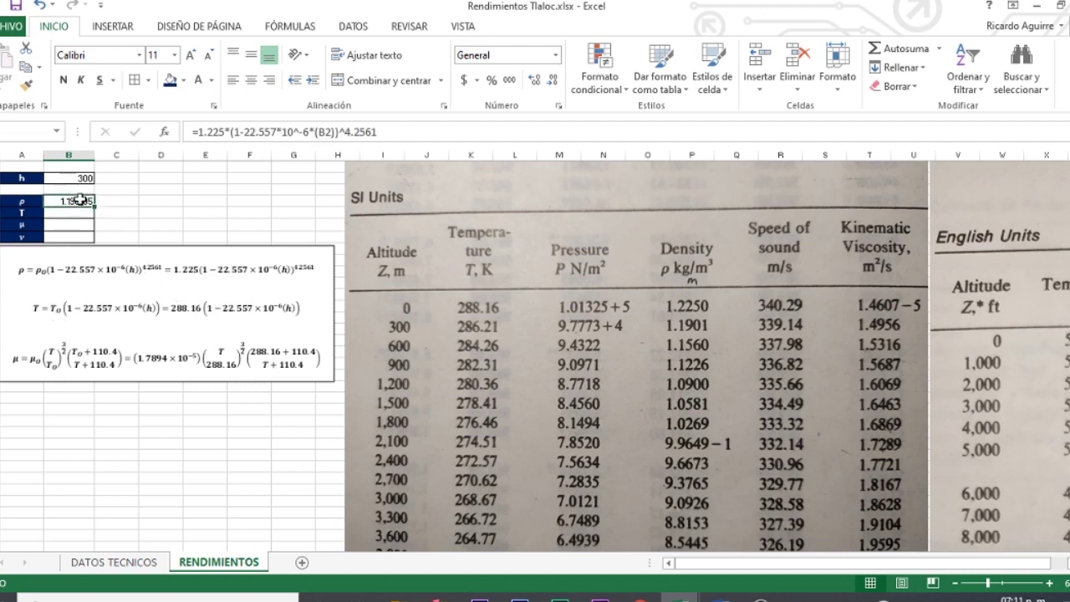
pyautogui.moveTo(94, 207); pyautogui.dragTo(95, 219)
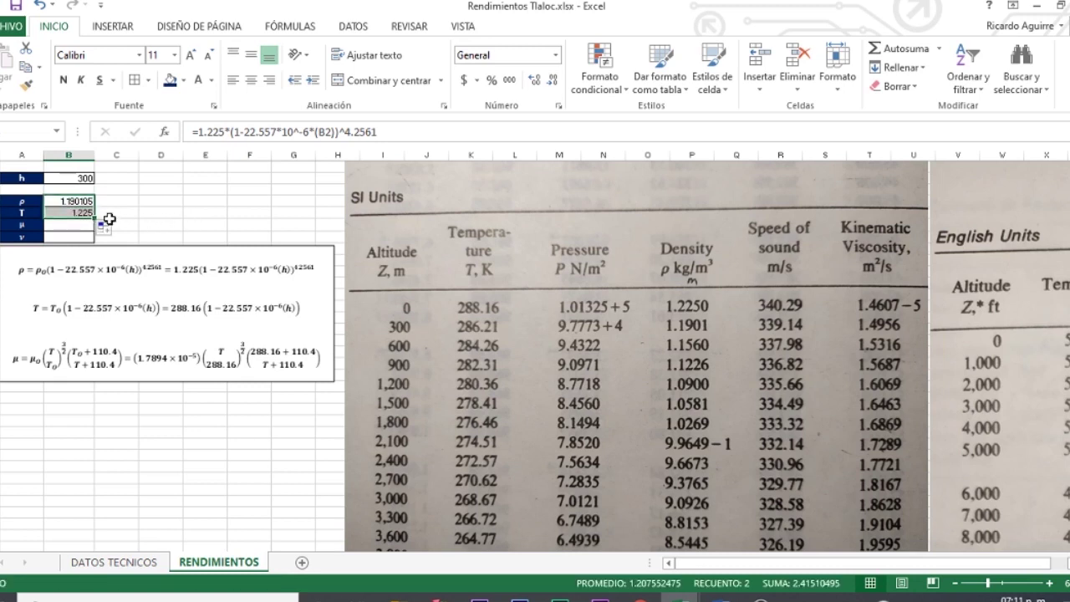
pyautogui.click(77, 211)
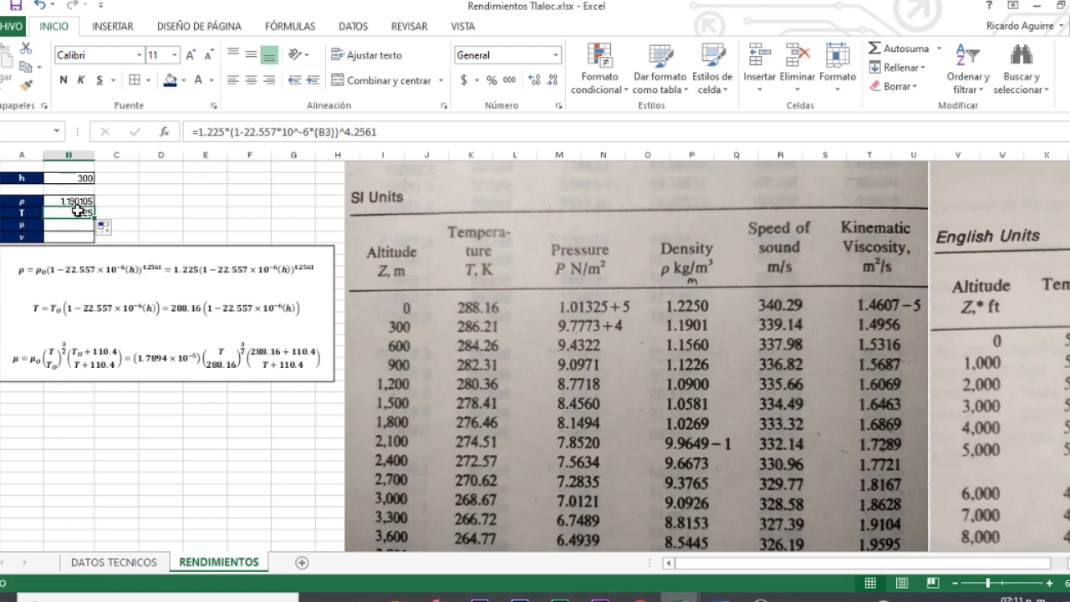
pyautogui.click(332, 132)
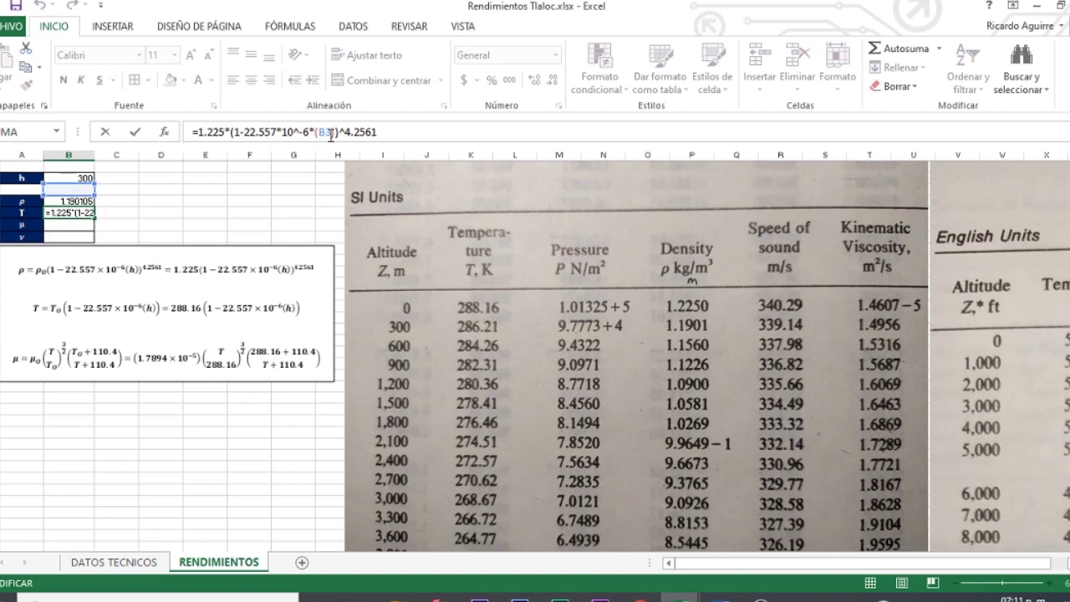
pyautogui.press('BackSpace')
pyautogui.write('2')
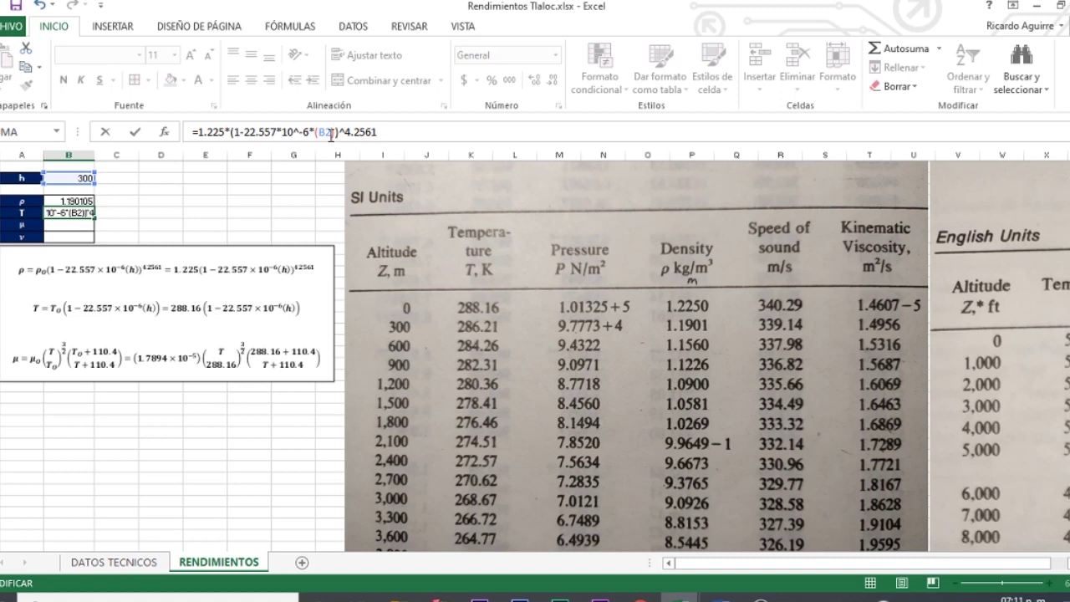
# Replace the leading coefficient of the temperature formula in B5 with 288.16
pyautogui.click(224, 132)
pyautogui.press('BackSpace')
pyautogui.press('BackSpace')
pyautogui.press('BackSpace')
pyautogui.press('BackSpace')
pyautogui.press('BackSpace')
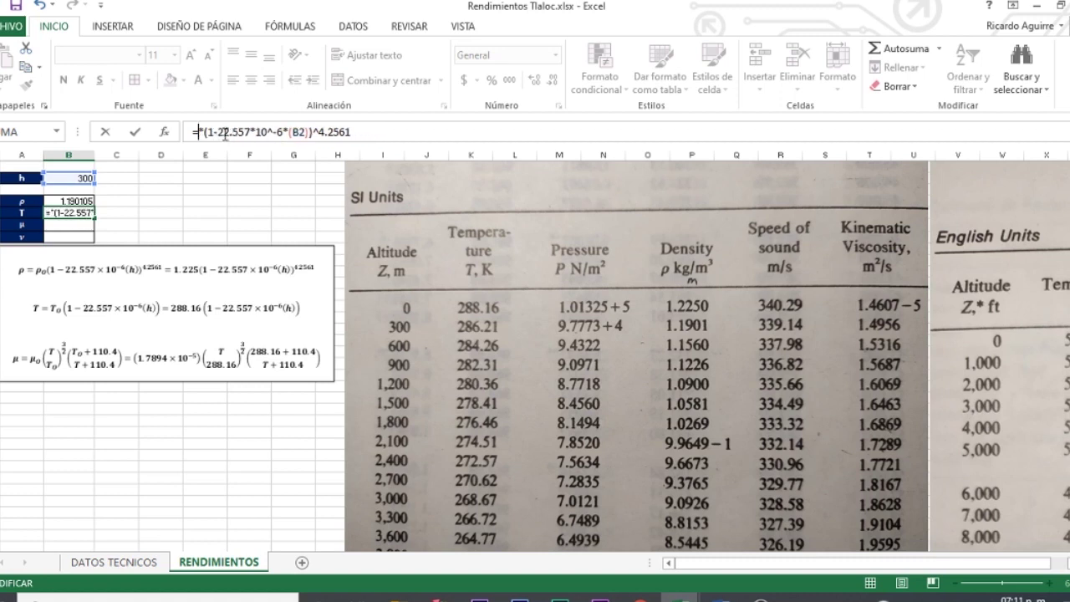
pyautogui.write('288.16')
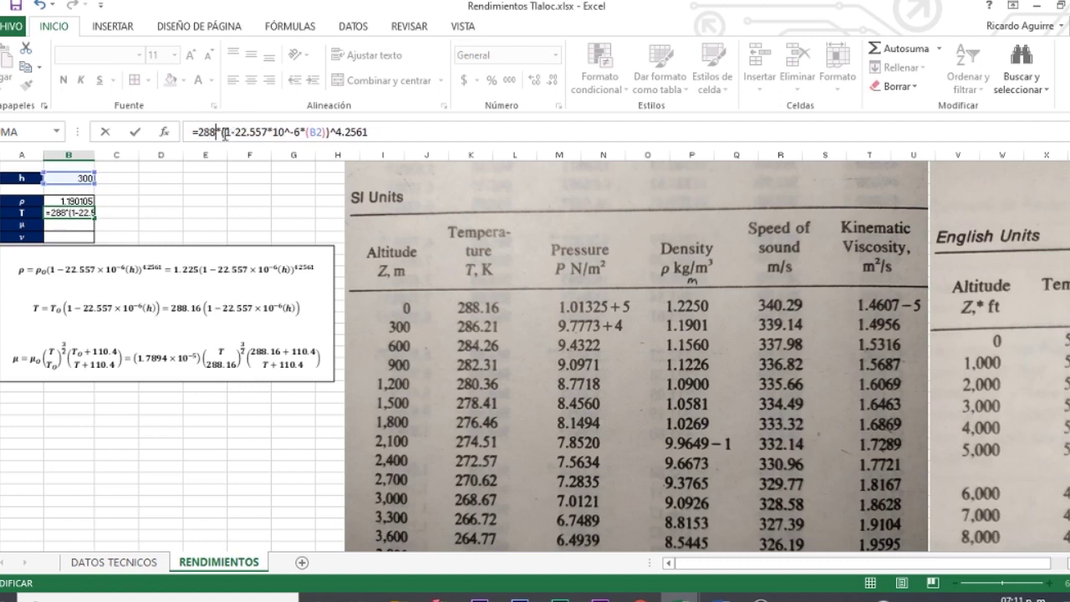
pyautogui.press('Return')
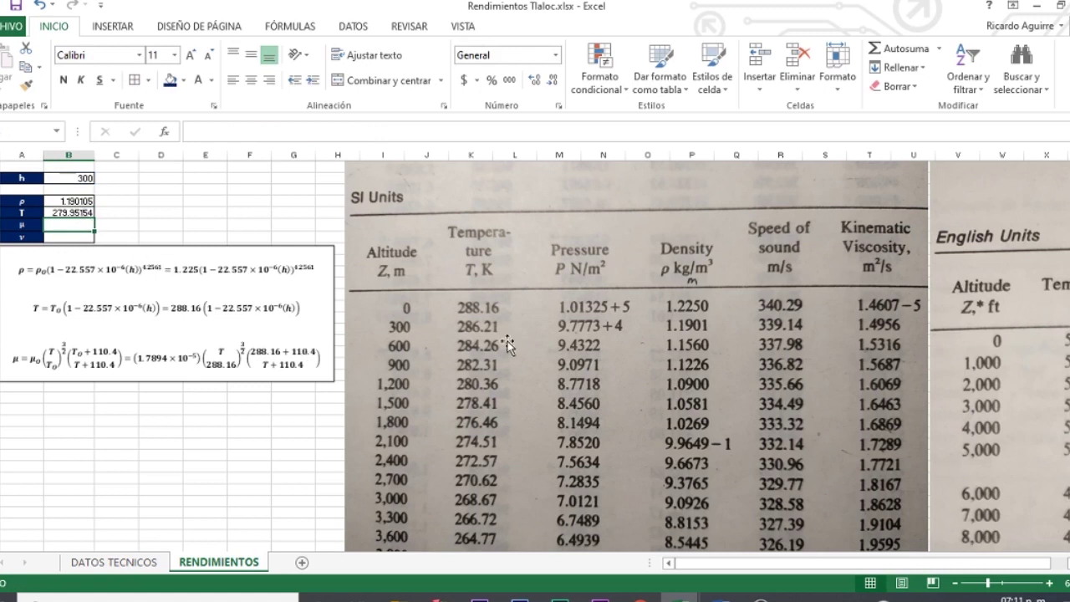
# Remove the exponent ^4.2561 from the end of the temperature formula in B5
pyautogui.click(78, 214)
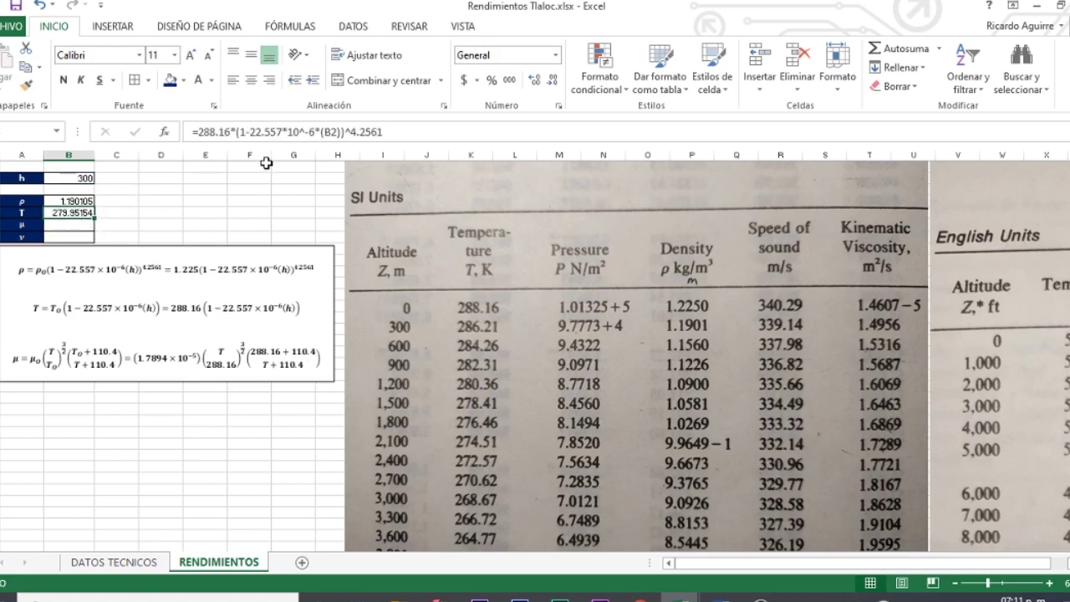
pyautogui.click(398, 132)
pyautogui.press('BackSpace')
pyautogui.press('BackSpace')
pyautogui.press('BackSpace')
pyautogui.press('BackSpace')
pyautogui.press('BackSpace')
pyautogui.press('BackSpace')
pyautogui.press('BackSpace')
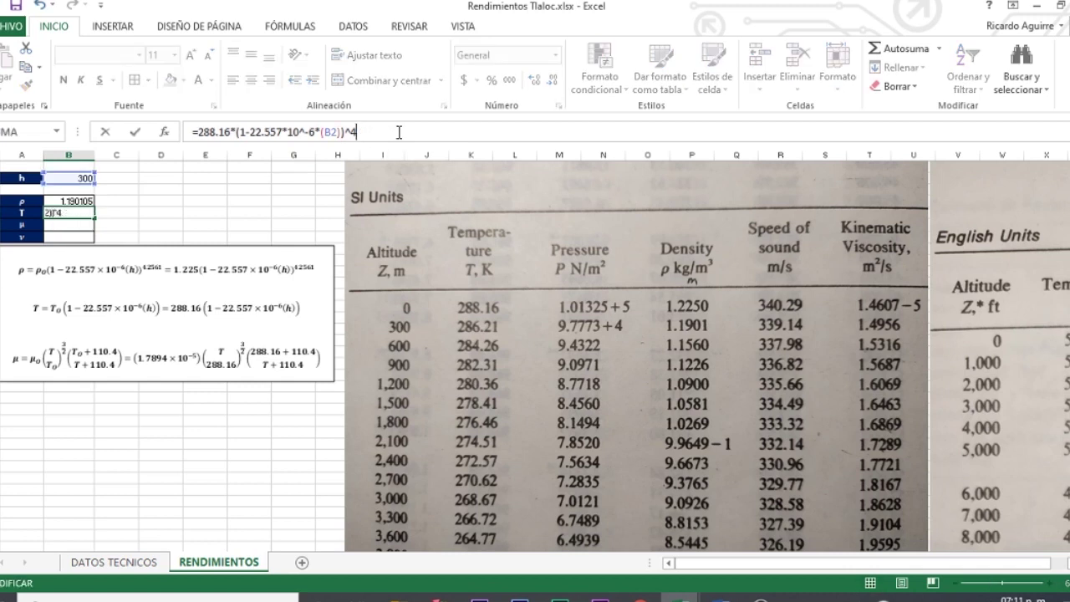
pyautogui.press('Return')
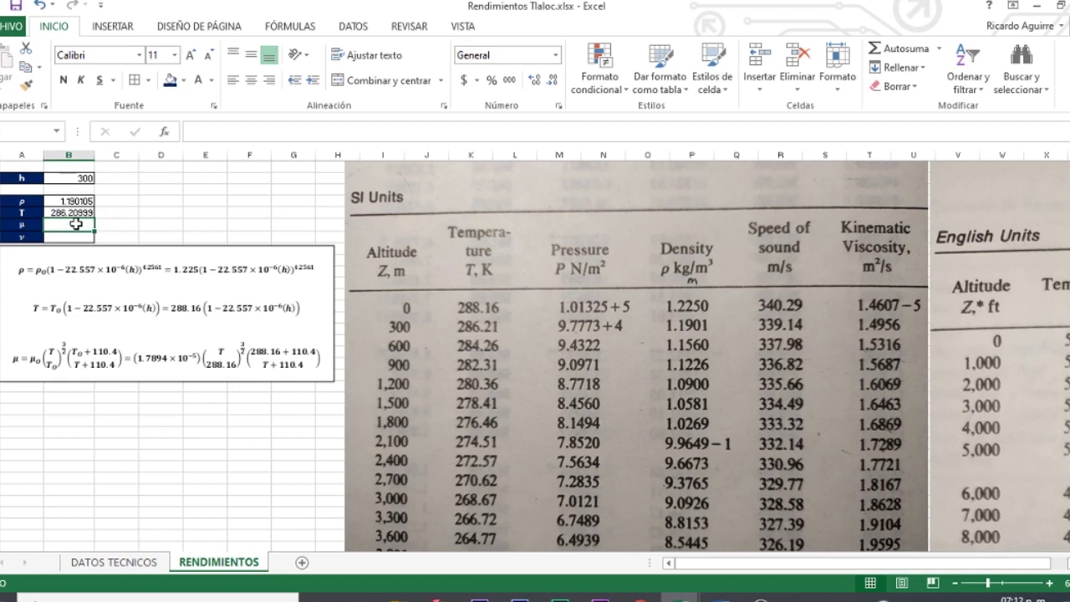
# Begin the dynamic viscosity formula in the cell beside μ with the coefficient 1.7894*10^-5 and a multiplication sign
pyautogui.write('=')
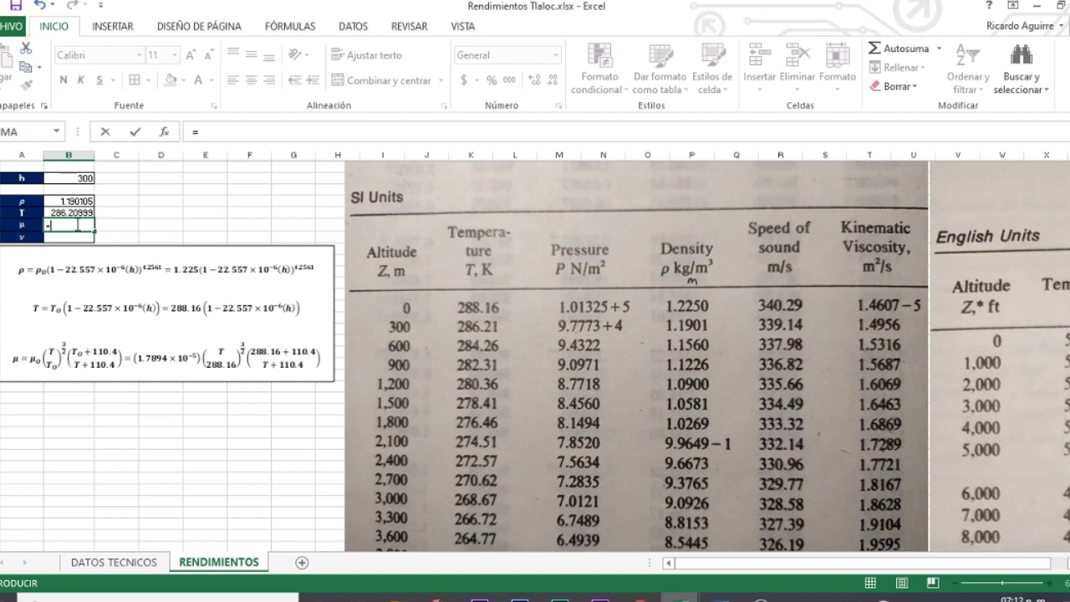
pyautogui.write('()')
pyautogui.press('Return')
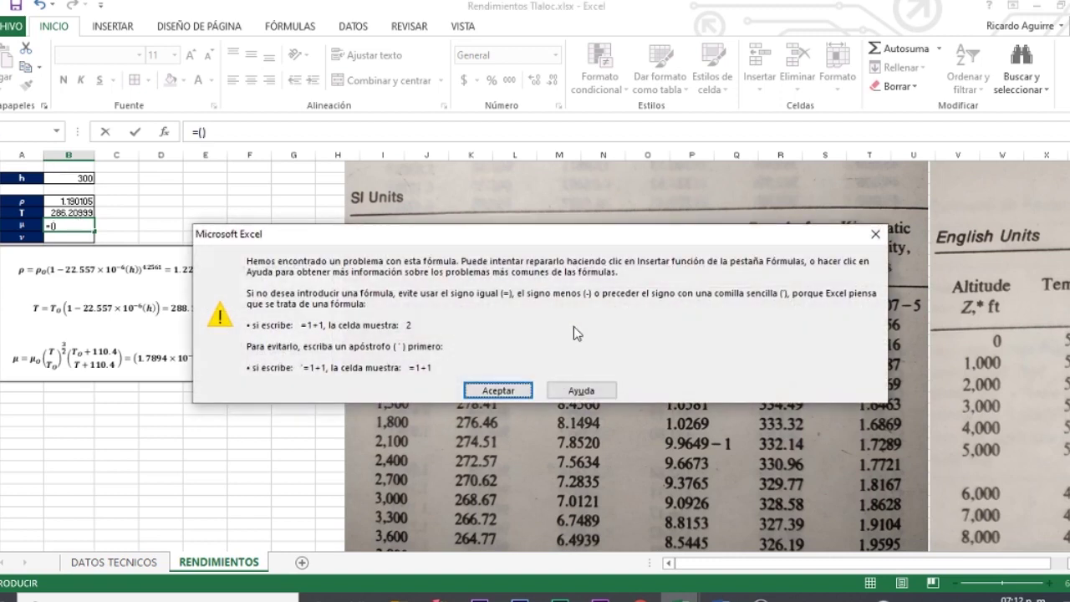
pyautogui.click(875, 234)
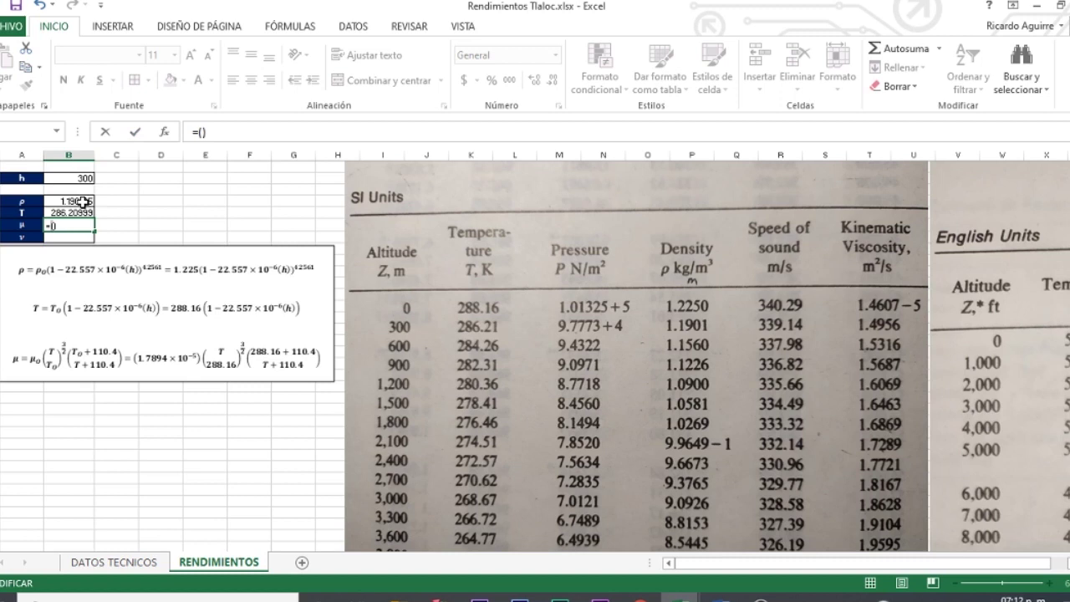
pyautogui.press('BackSpace')
pyautogui.write('1.')
pyautogui.write('7894*10^')
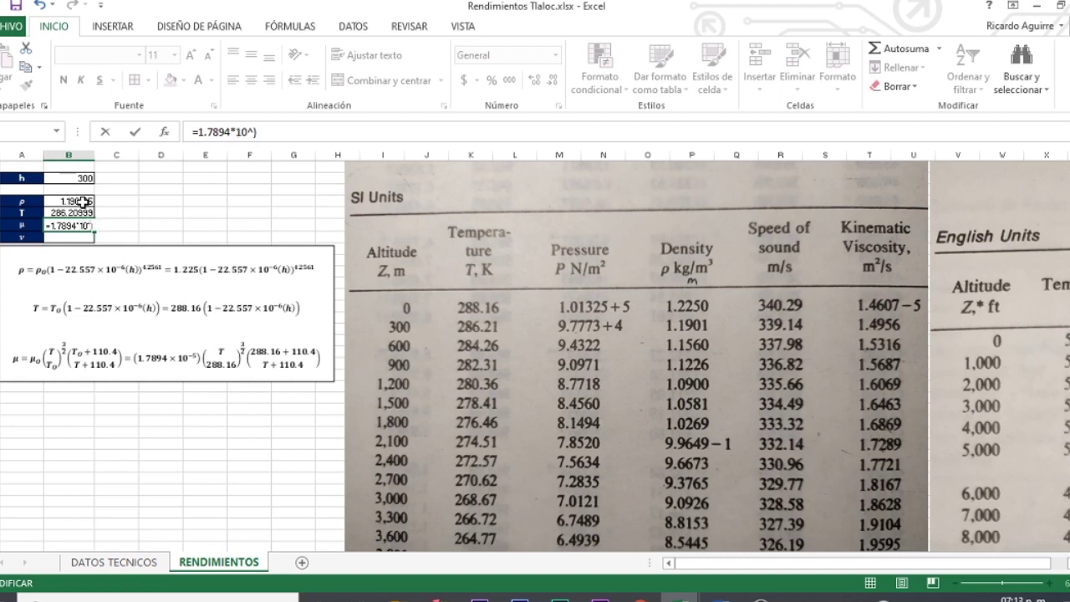
pyautogui.write('-5)*(')
# Add the temperature ratio factor ((B5/288.16)^1.5) to the dynamic viscosity formula, followed by a multiplication sign and empty parentheses
pyautogui.click(81, 211)
pyautogui.write('/')
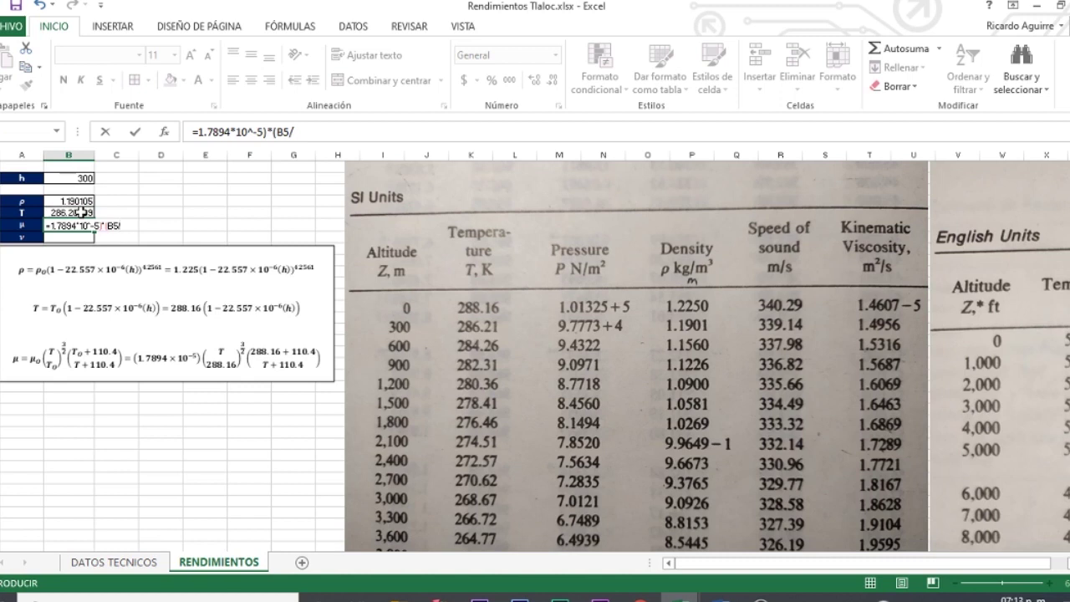
pyautogui.write('288.16)^1.5')
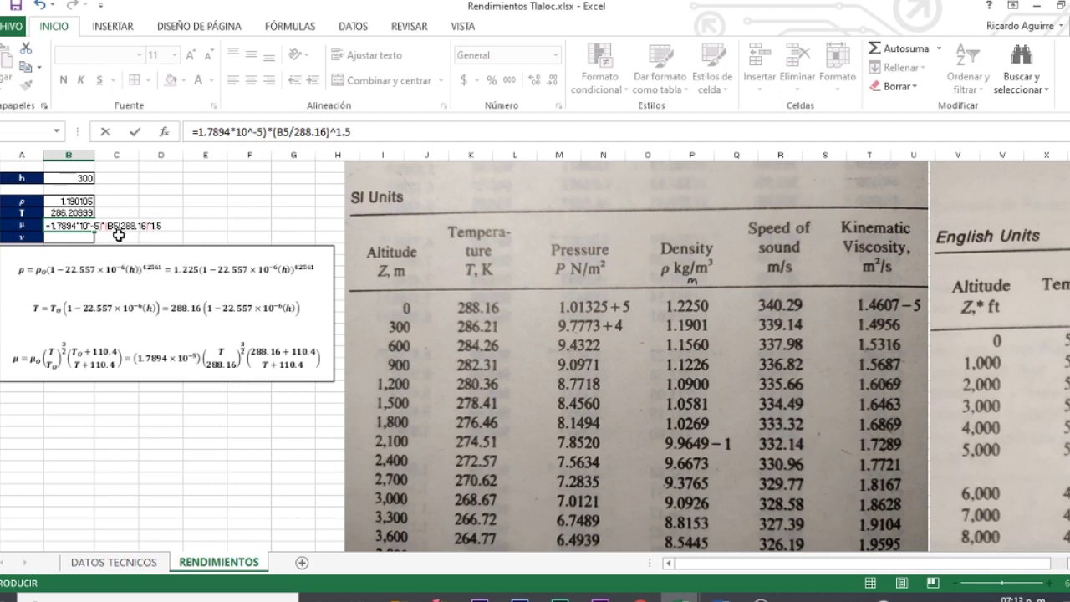
pyautogui.click(272, 134)
pyautogui.write('(')
pyautogui.click(379, 134)
pyautogui.write(')*()')
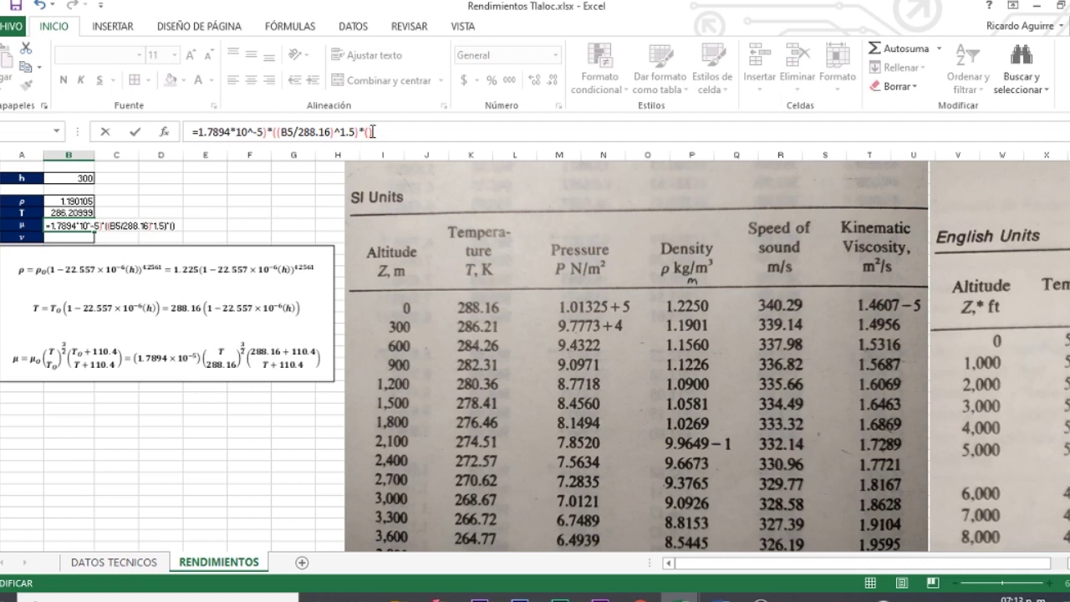
# Fill the last factor of the dynamic viscosity formula with the numerator 288.16+110.4 and a division sign
pyautogui.click(369, 132)
pyautogui.write('()')
pyautogui.write('/')
pyautogui.write('()')
pyautogui.click(384, 132)
pyautogui.press('BackSpace')
pyautogui.press('BackSpace')
pyautogui.write('(')
pyautogui.press('BackSpace')
pyautogui.press('BackSpace')
pyautogui.write('288/')
pyautogui.write('.1')
pyautogui.write('6+')
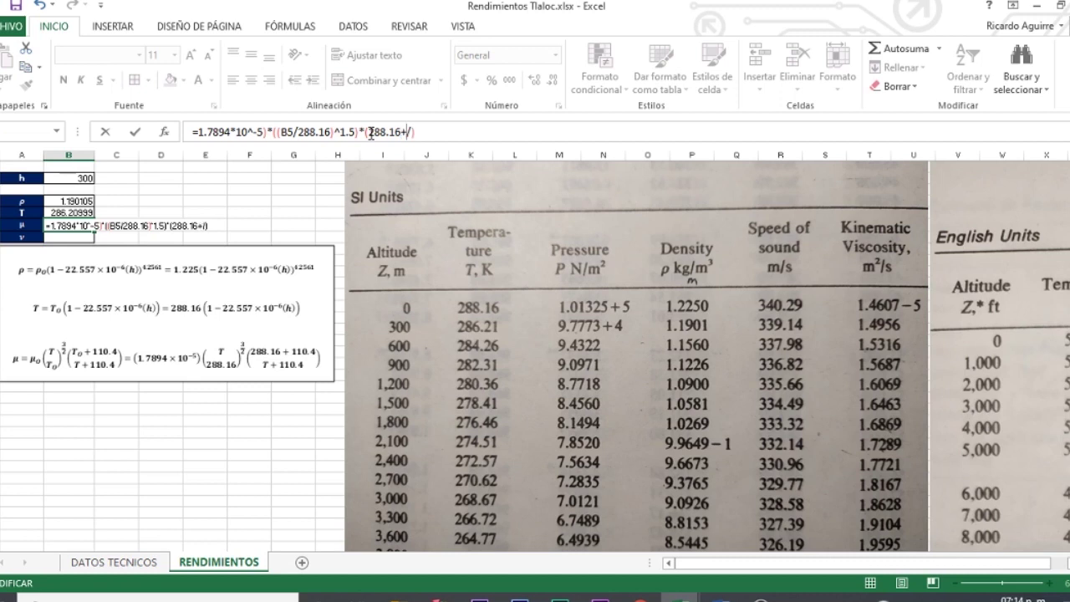
pyautogui.write('110.4')
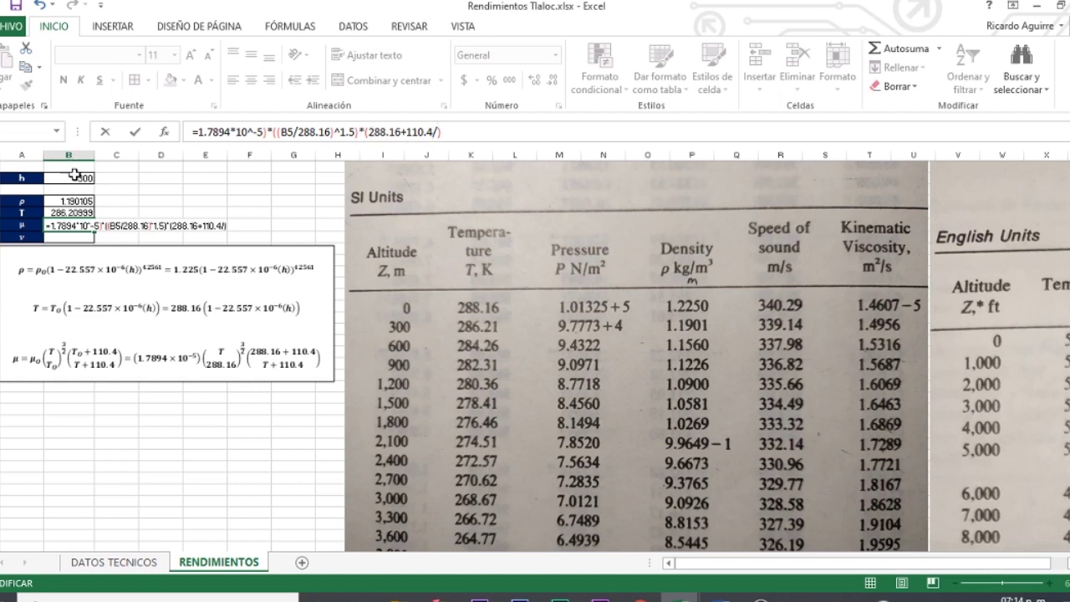
# Complete the last factor's denominator with B5+110.4 and submit the dynamic viscosity formula
pyautogui.click(75, 213)
pyautogui.write('+110.')
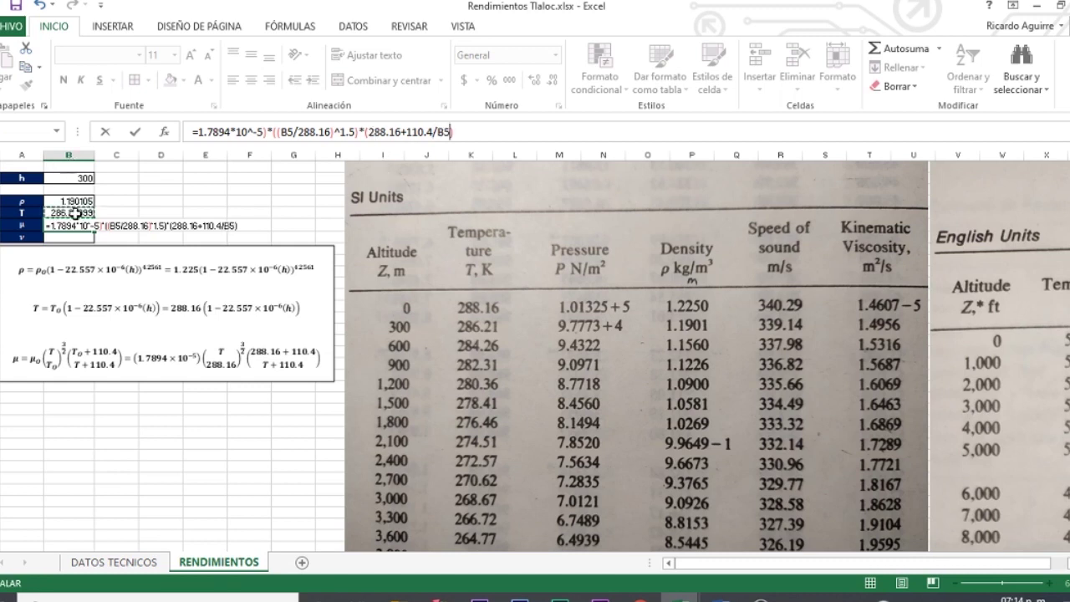
pyautogui.write('4')
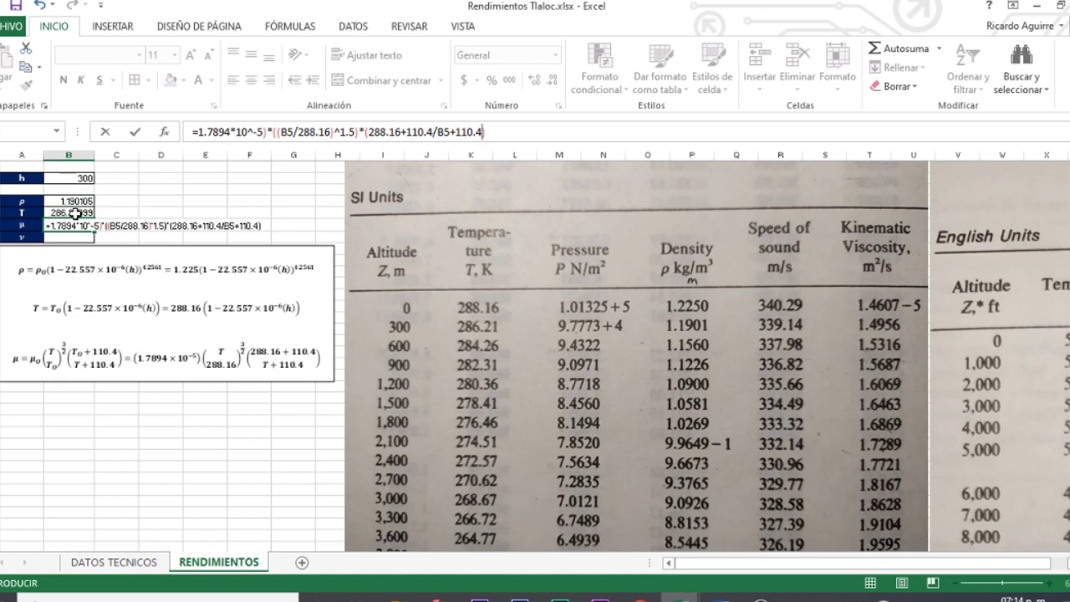
pyautogui.press('Return')
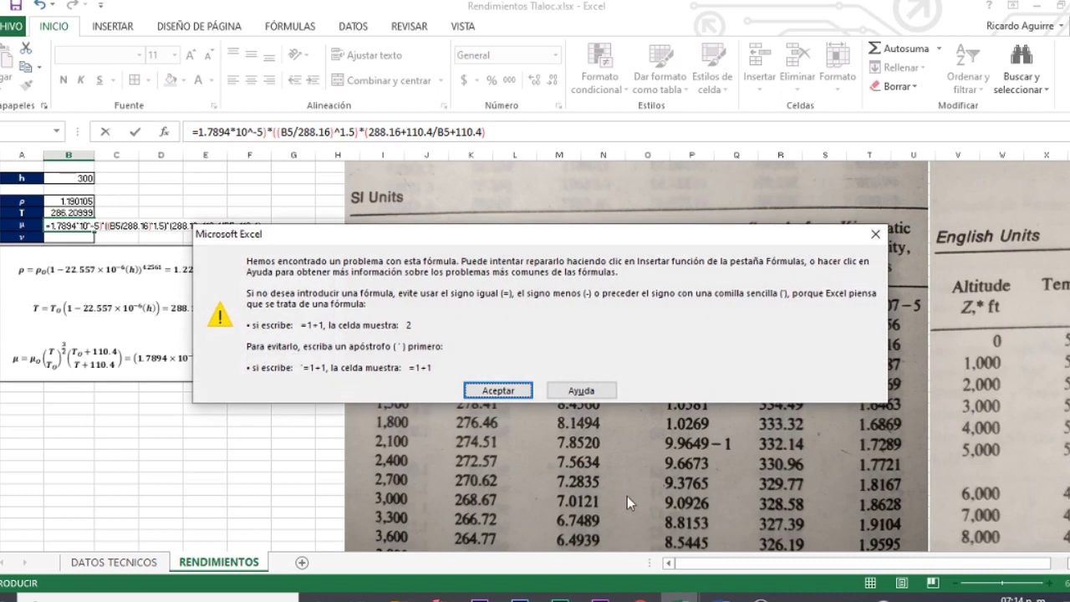
# Add the missing opening parenthesis before 1.7894 in the dynamic viscosity formula and commit it
pyautogui.click(499, 391)
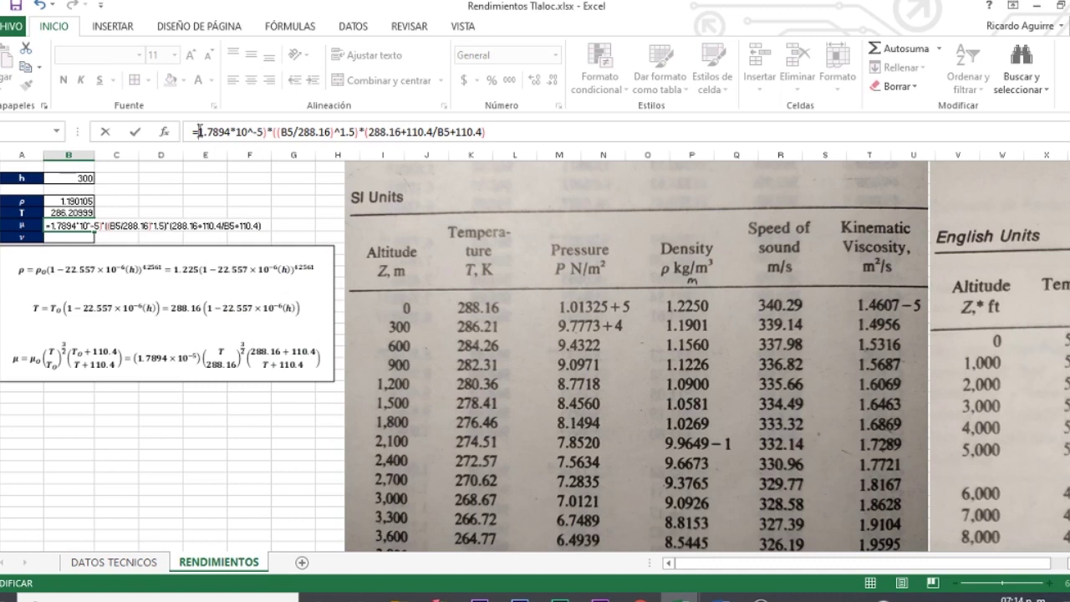
pyautogui.write('(')
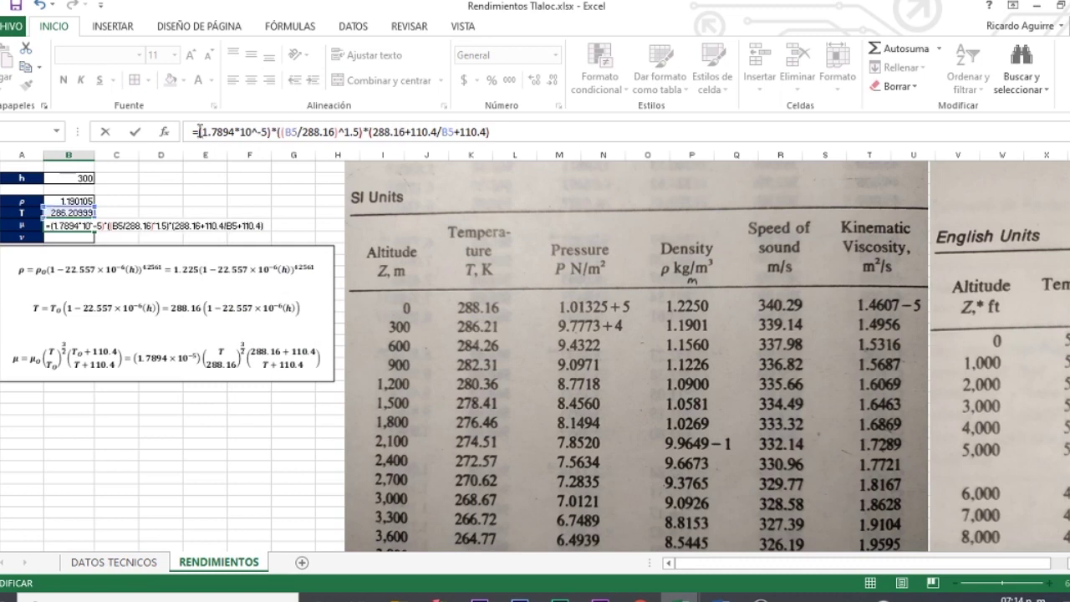
pyautogui.press('Return')
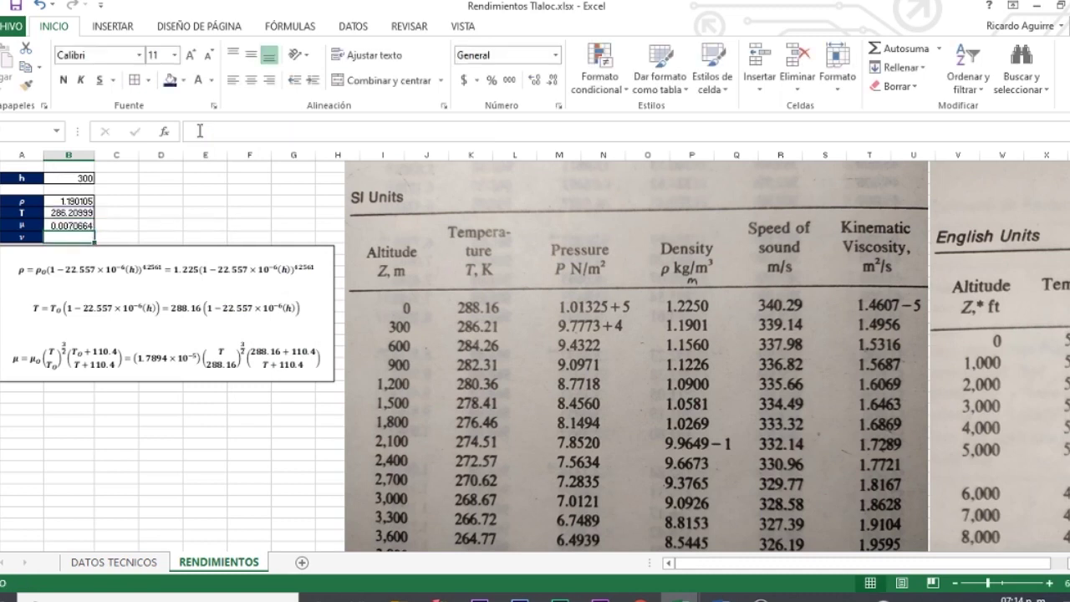
# Review the dynamic viscosity formula in B6
pyautogui.click(82, 224)
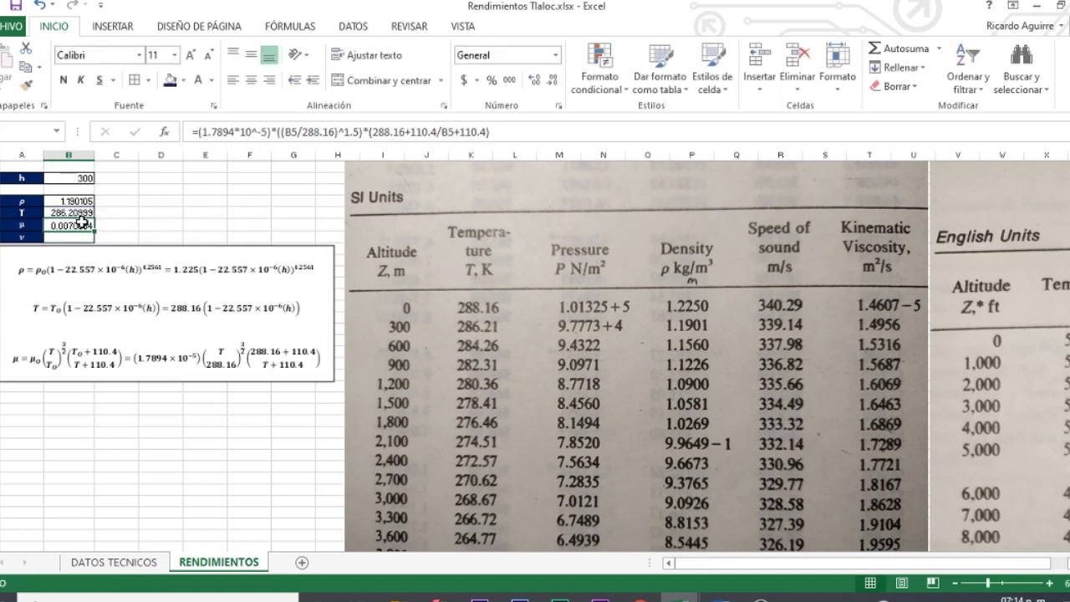
pyautogui.click(284, 134)
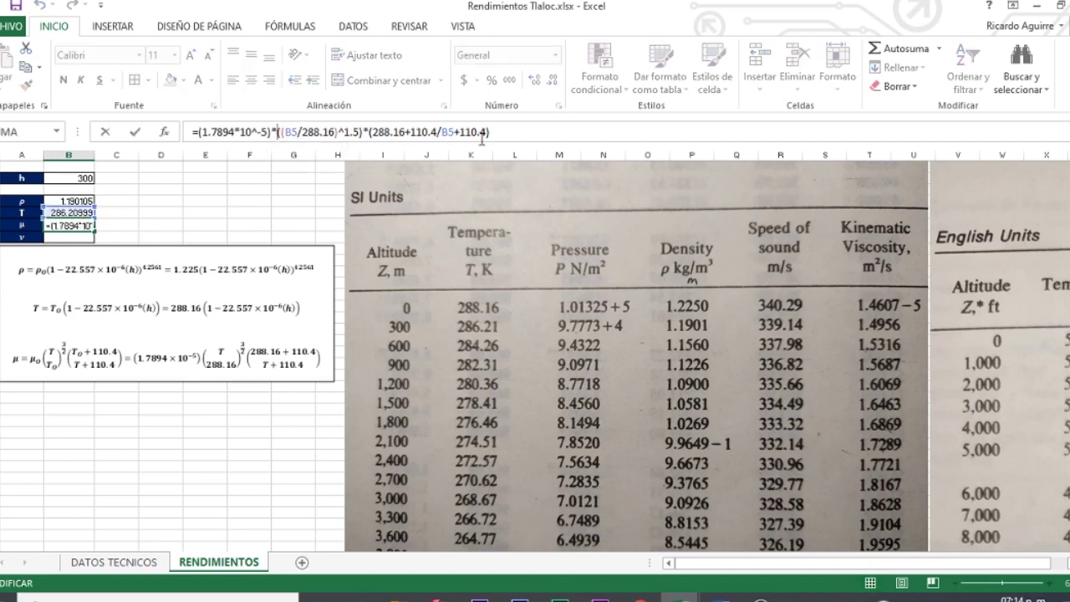
pyautogui.click(248, 189)
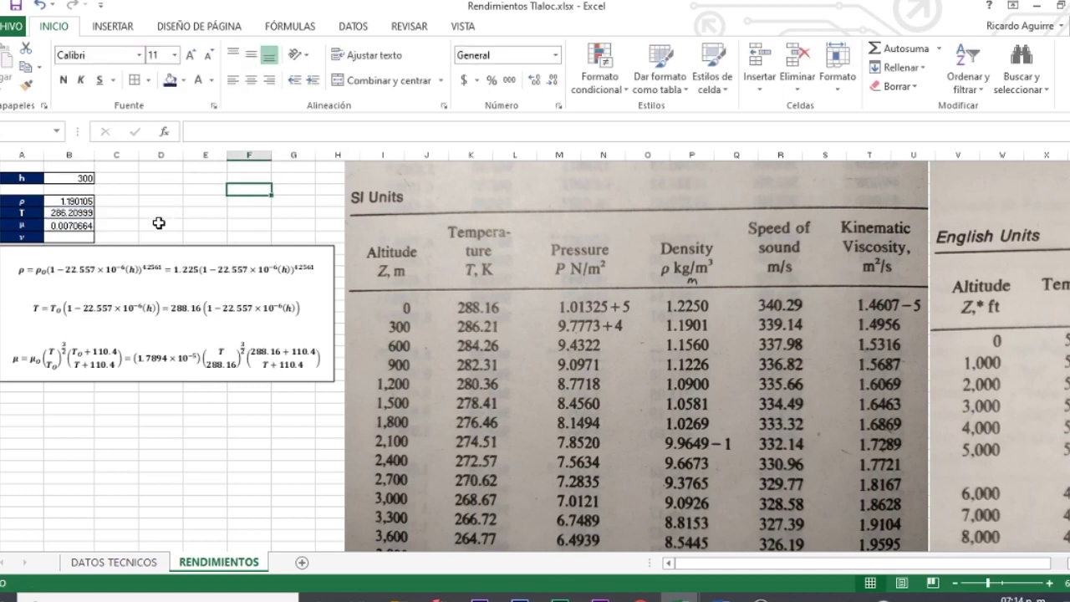
# Calculate the kinematic viscosity in the cell beside ν by dividing dynamic viscosity by density with =B6/B4
pyautogui.click(87, 238)
pyautogui.write('=')
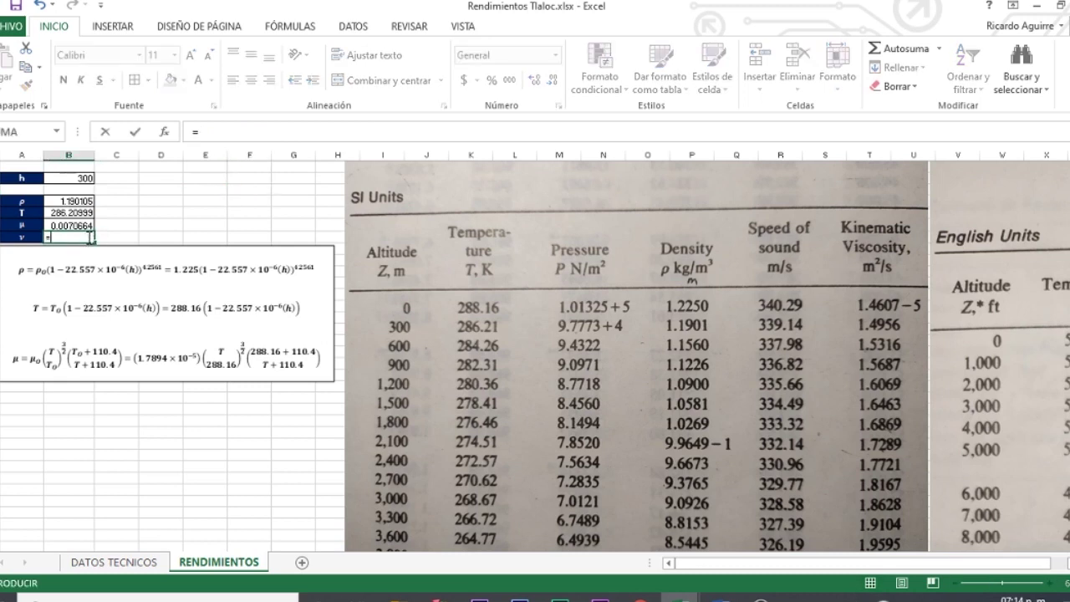
pyautogui.click(77, 224)
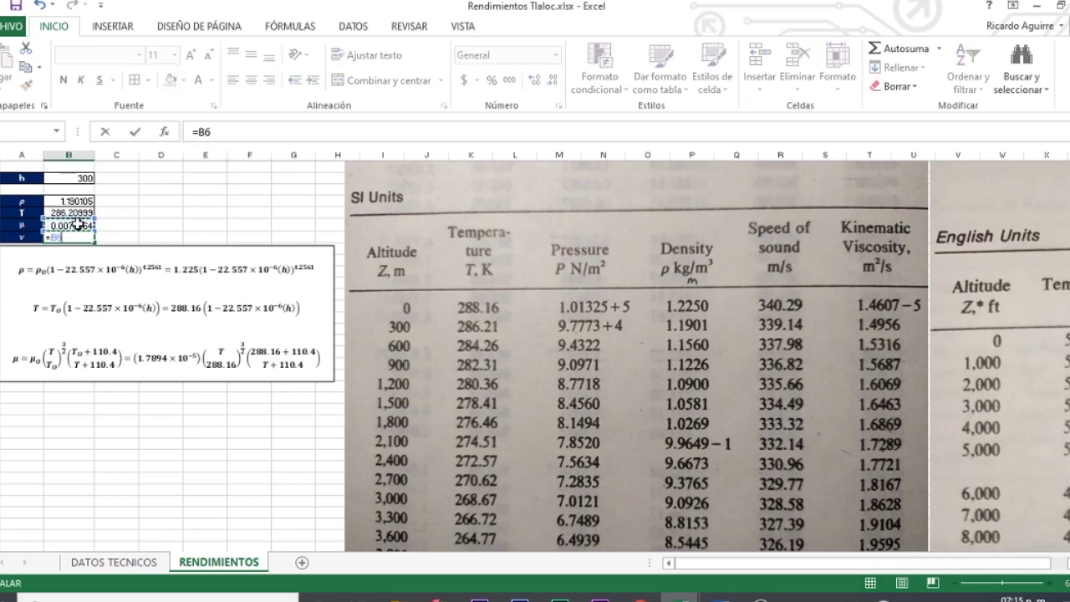
pyautogui.write('/')
pyautogui.click(77, 201)
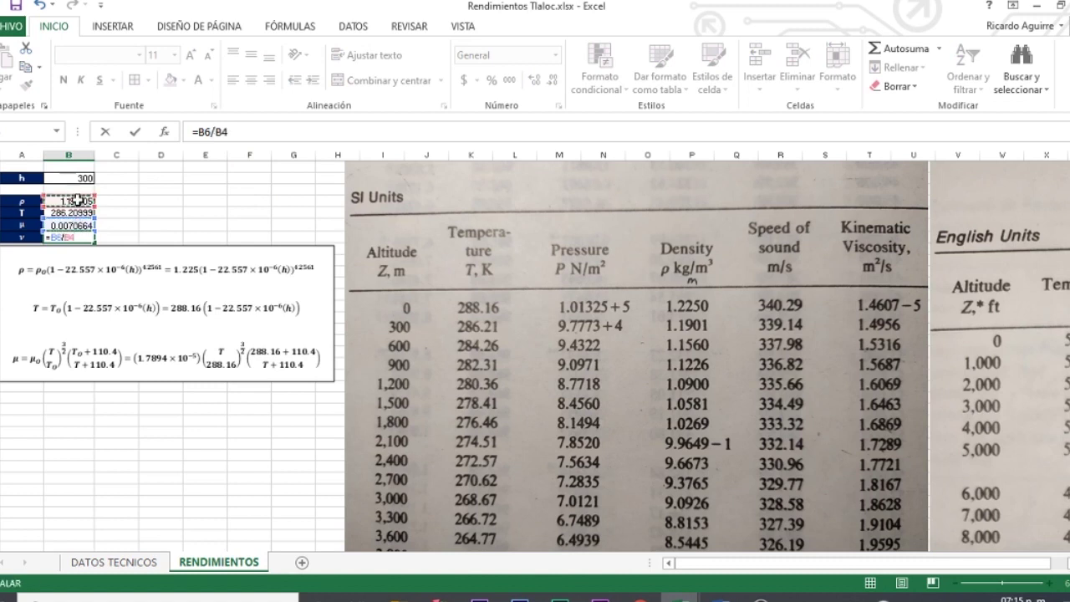
pyautogui.press('Return')
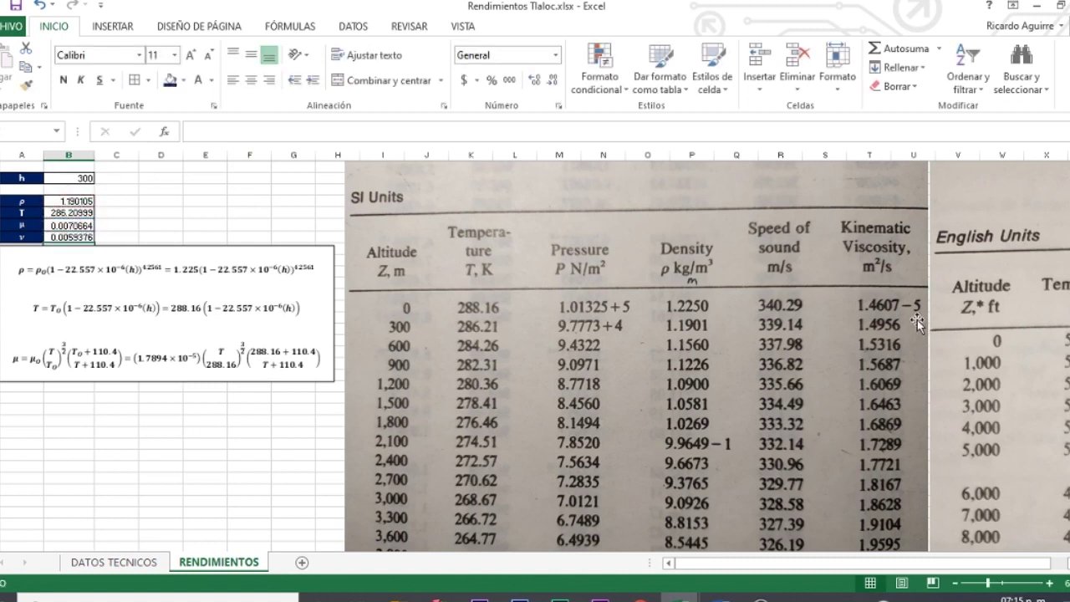
# Enclose the numerator 288.16+110.4 of the dynamic viscosity formula in B6 in its own parentheses
pyautogui.click(83, 226)
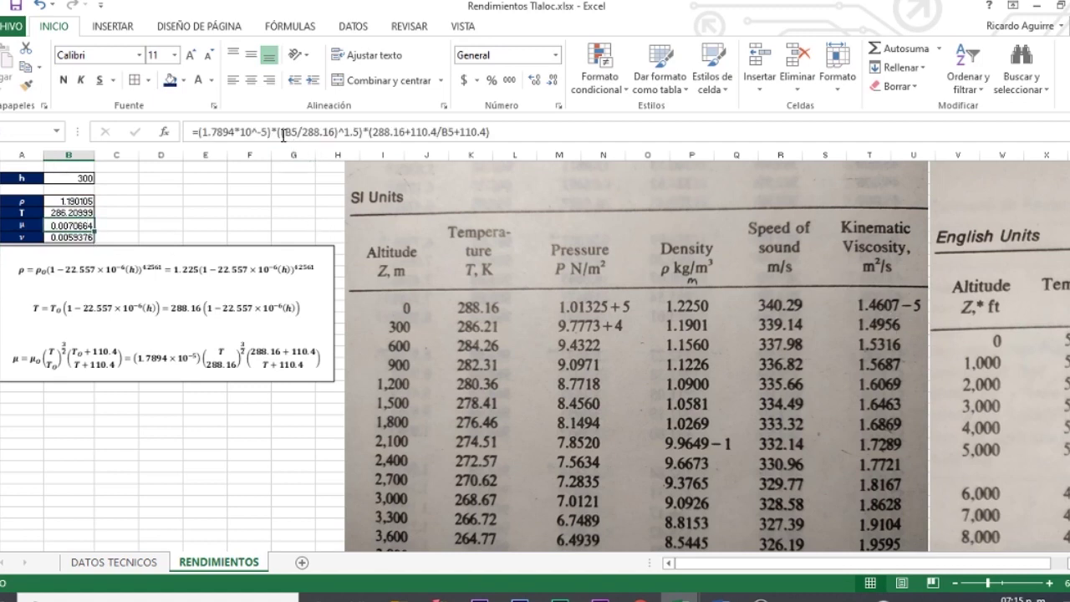
pyautogui.keyDown('ctrl'); pyautogui.scroll(2, 285, 136); pyautogui.keyUp('ctrl')
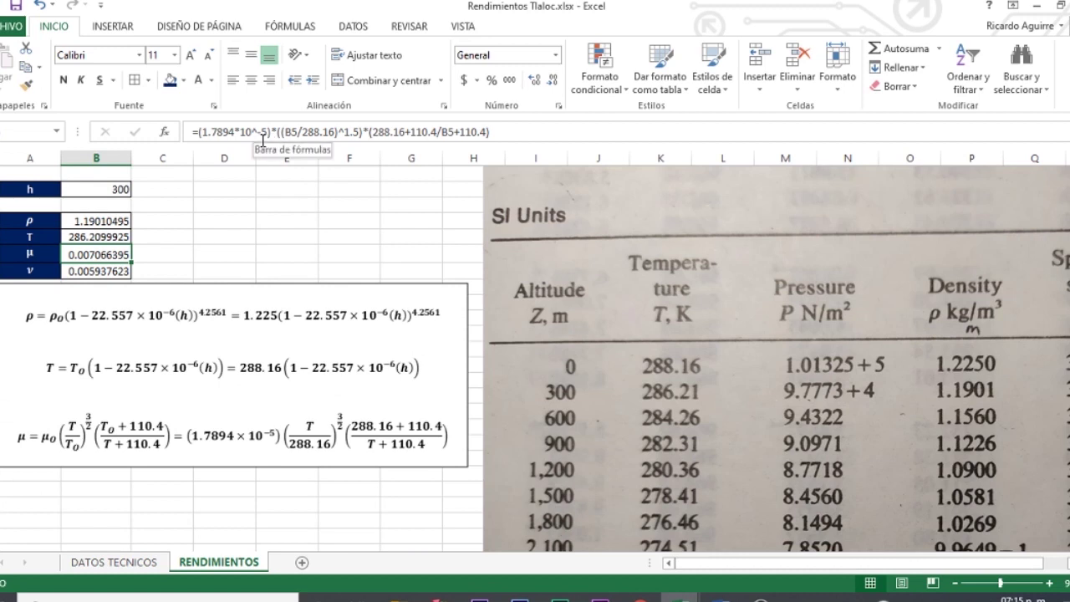
pyautogui.click(390, 136)
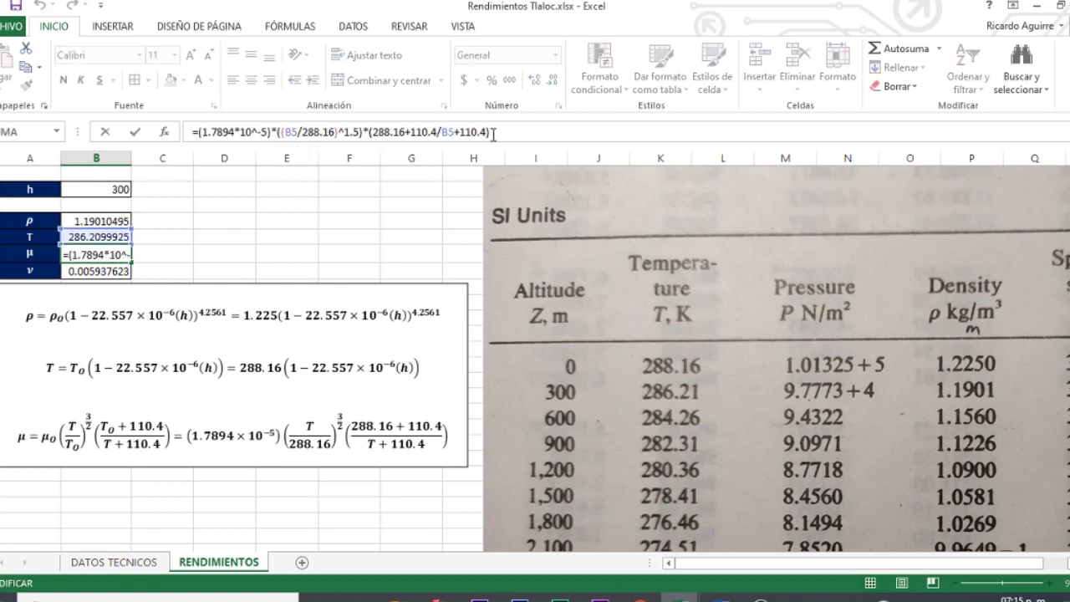
pyautogui.click(437, 134)
pyautogui.write(')')
pyautogui.click(374, 134)
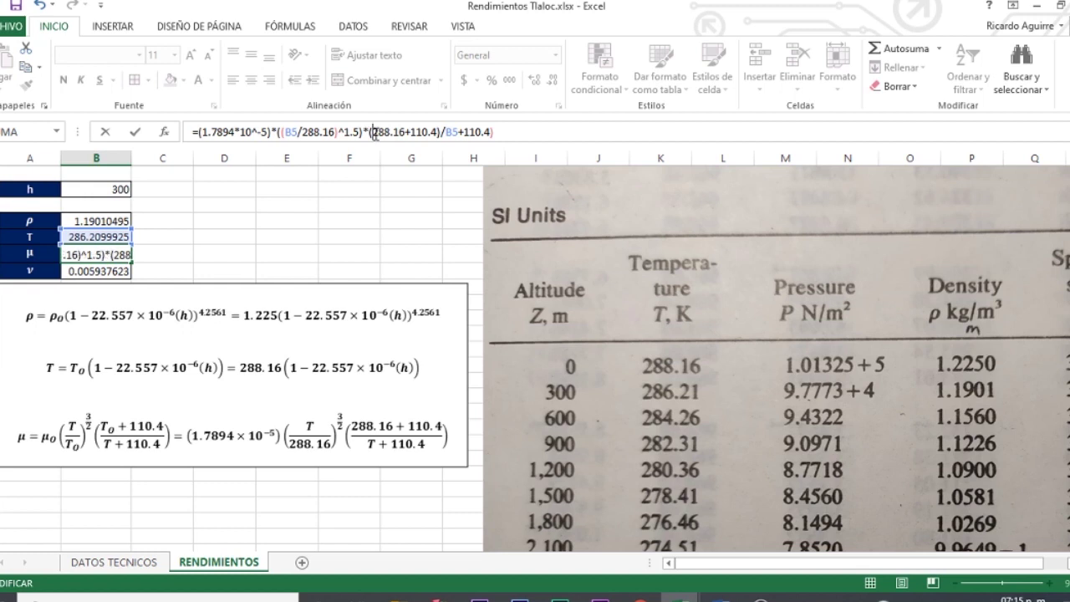
pyautogui.write('(')
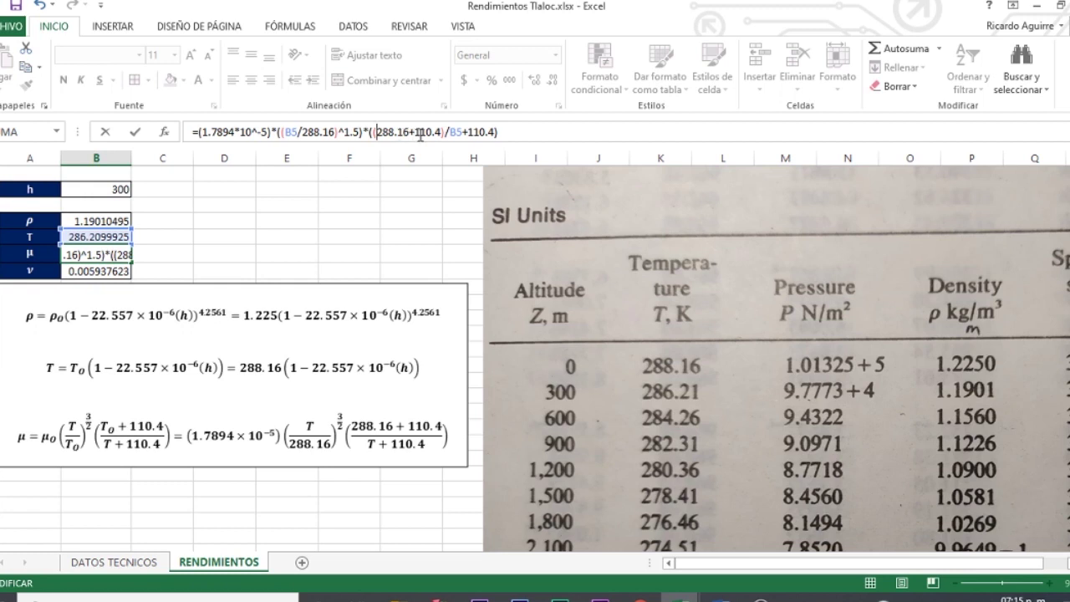
# Enclose the denominator B5+110.4 of the dynamic viscosity formula in its own parentheses and commit the formula
pyautogui.click(450, 132)
pyautogui.write('(')
pyautogui.click(500, 132)
pyautogui.write(')')
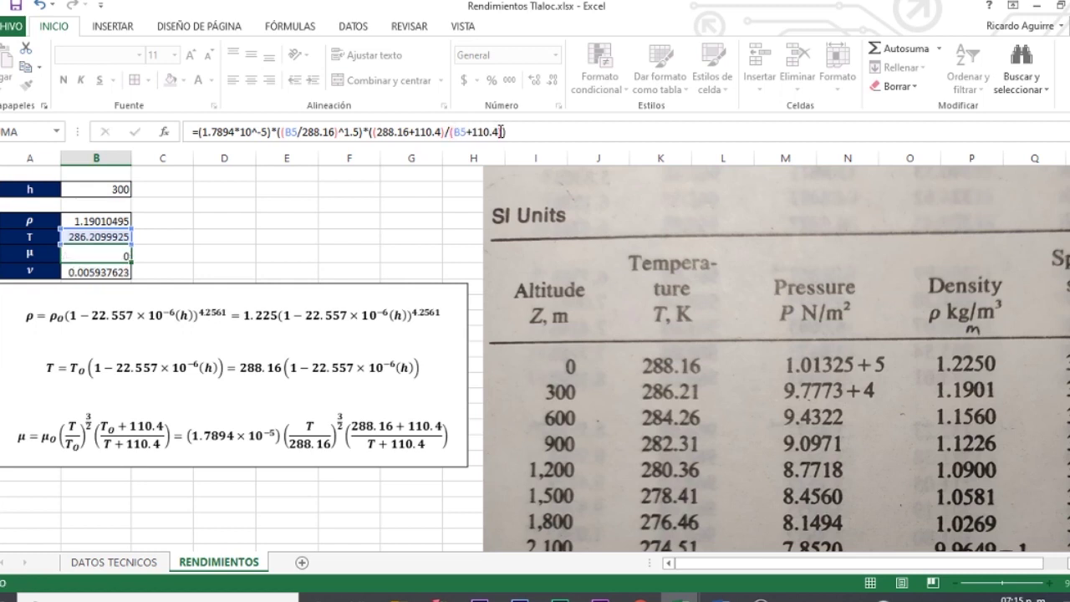
pyautogui.press('Return')
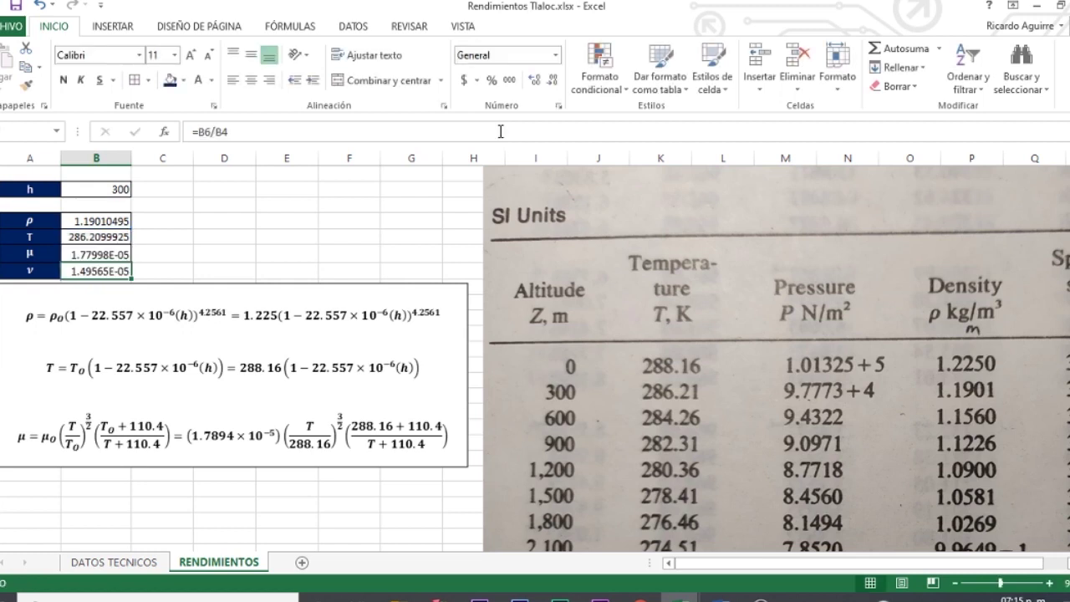
# Check the corrected dynamic viscosity formula and its result in B6
pyautogui.click(212, 239)
pyautogui.click(139, 256)
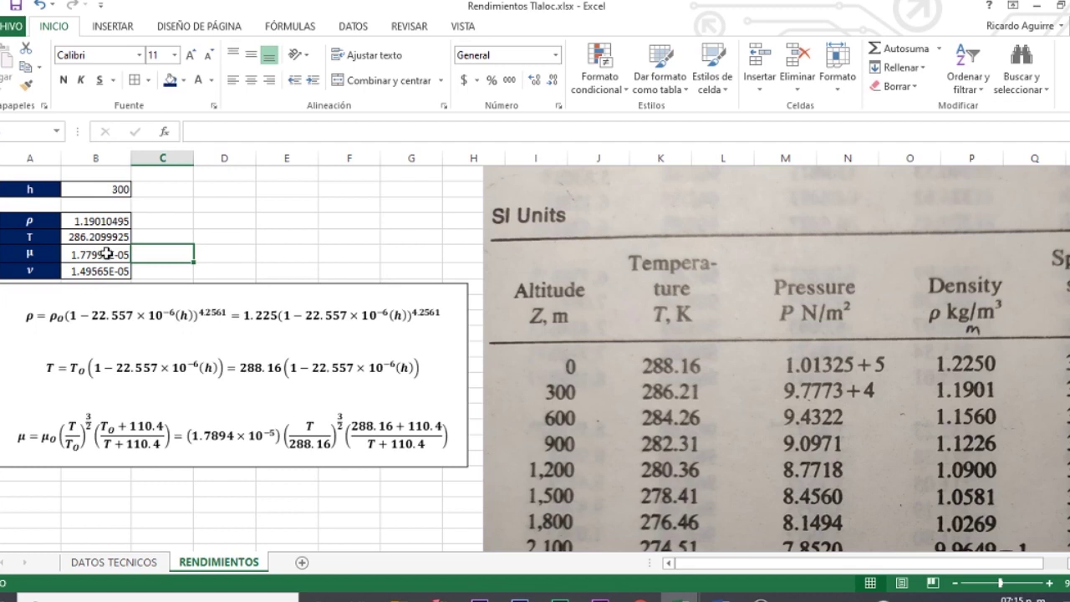
pyautogui.click(118, 256)
pyautogui.click(246, 256)
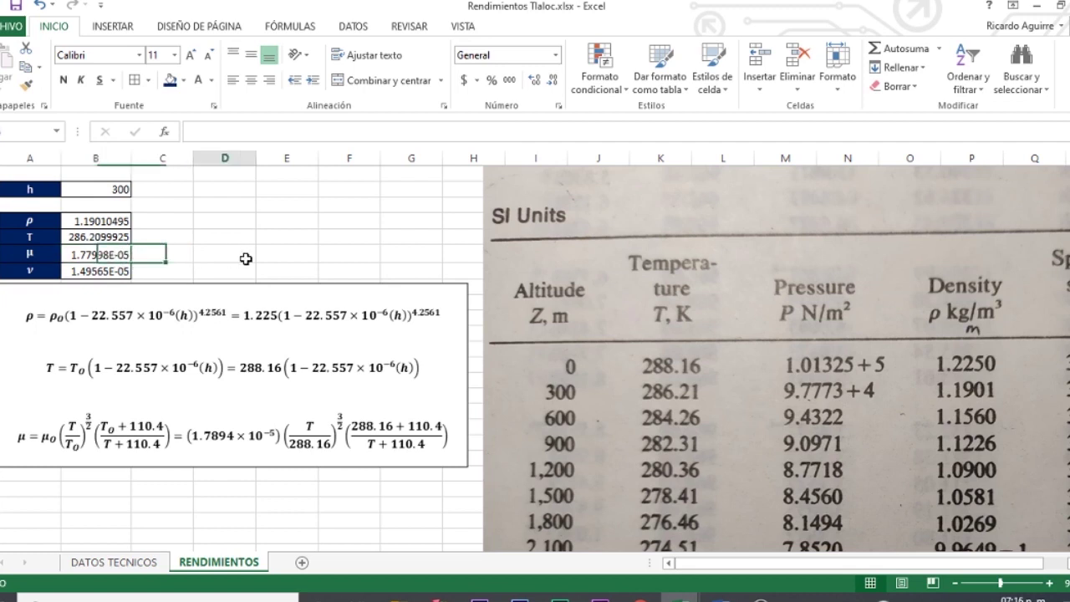
pyautogui.click(118, 254)
pyautogui.click(119, 255)
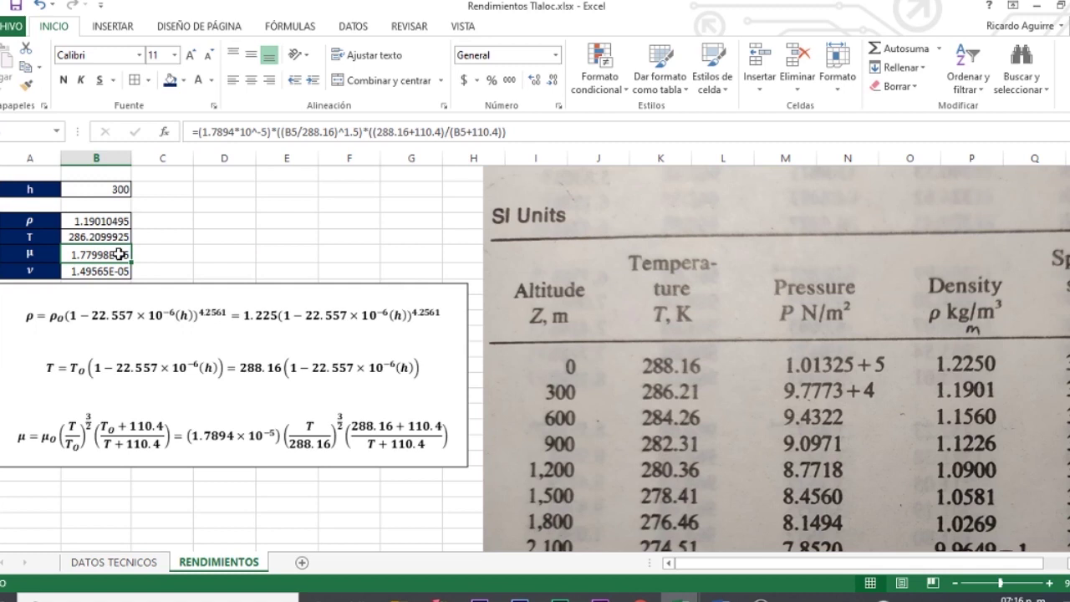
pyautogui.click(160, 255)
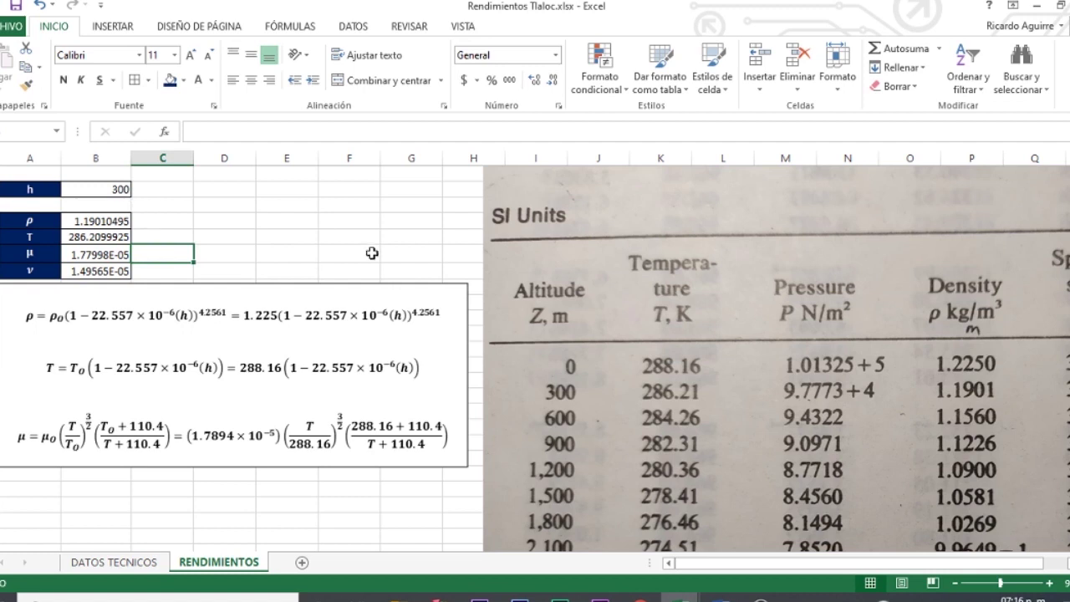
# Set the altitude h to 600 to test the calculator against the SI table
pyautogui.click(122, 189)
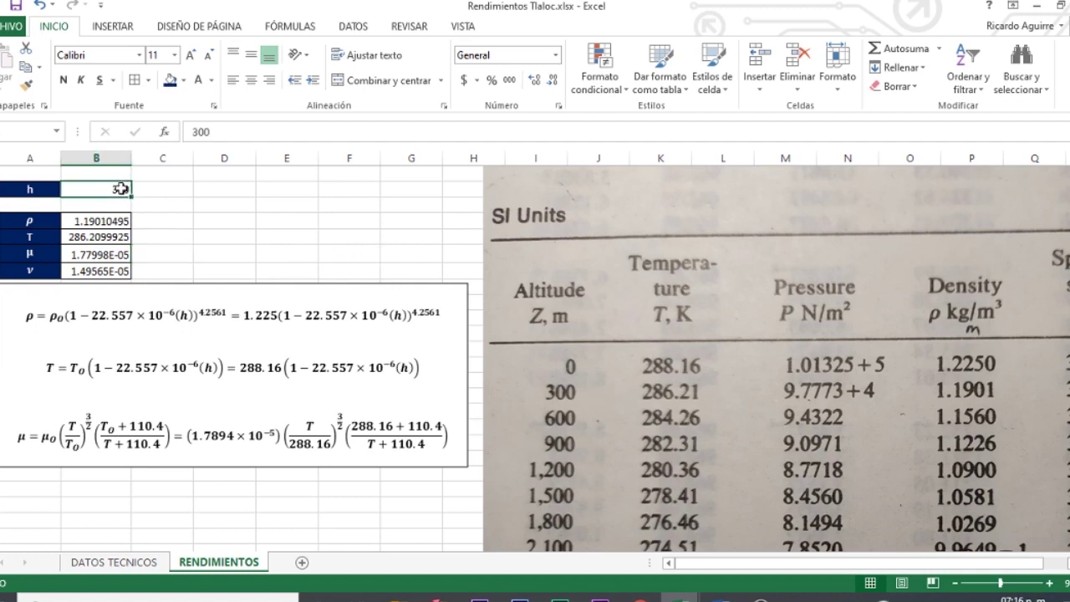
pyautogui.write('600')
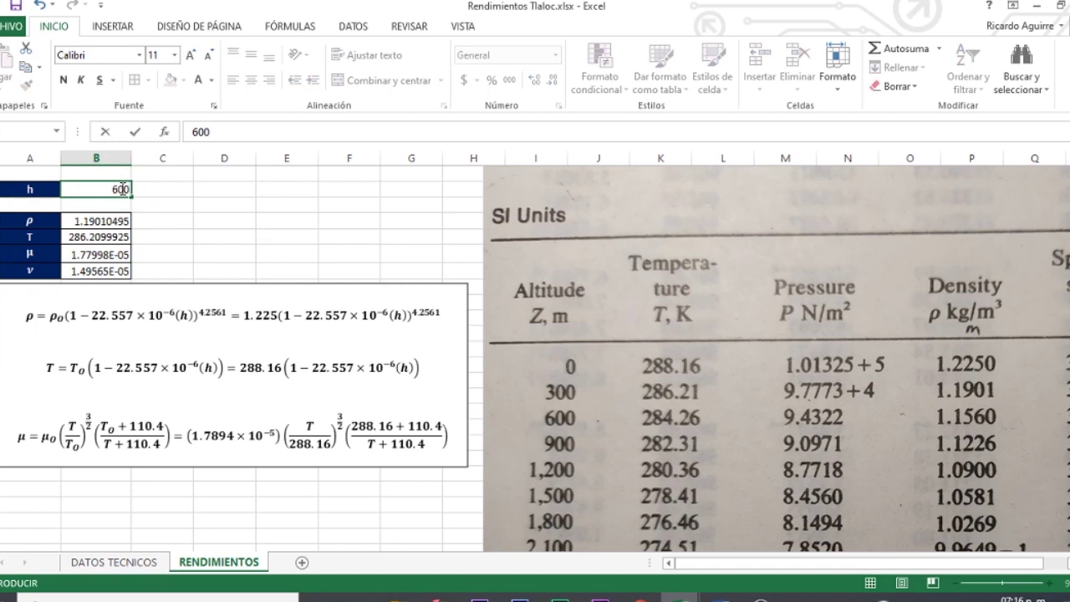
pyautogui.press('Return')
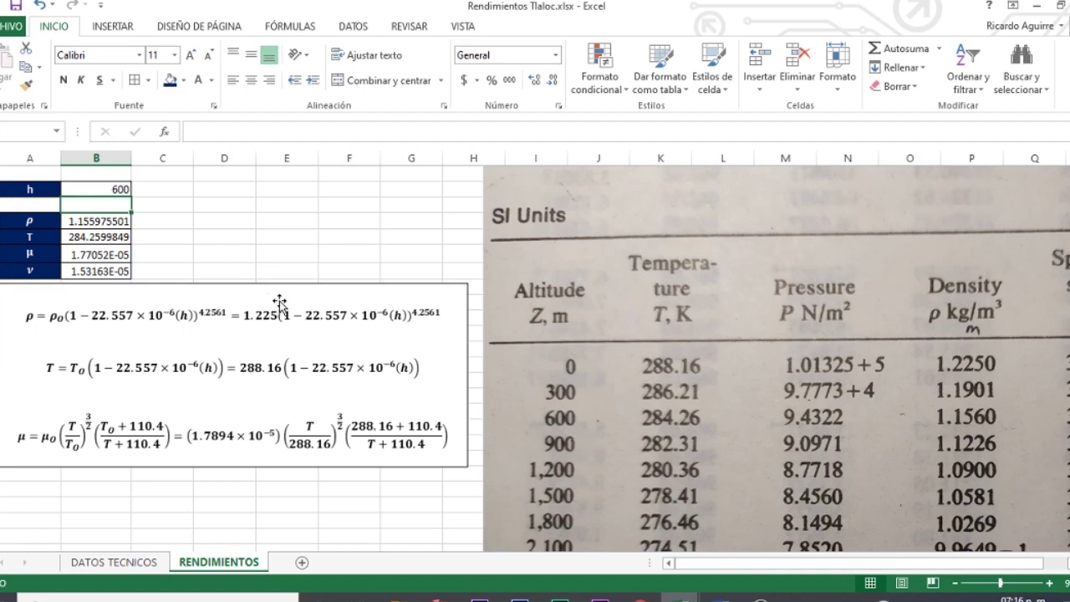
pyautogui.click(222, 250)
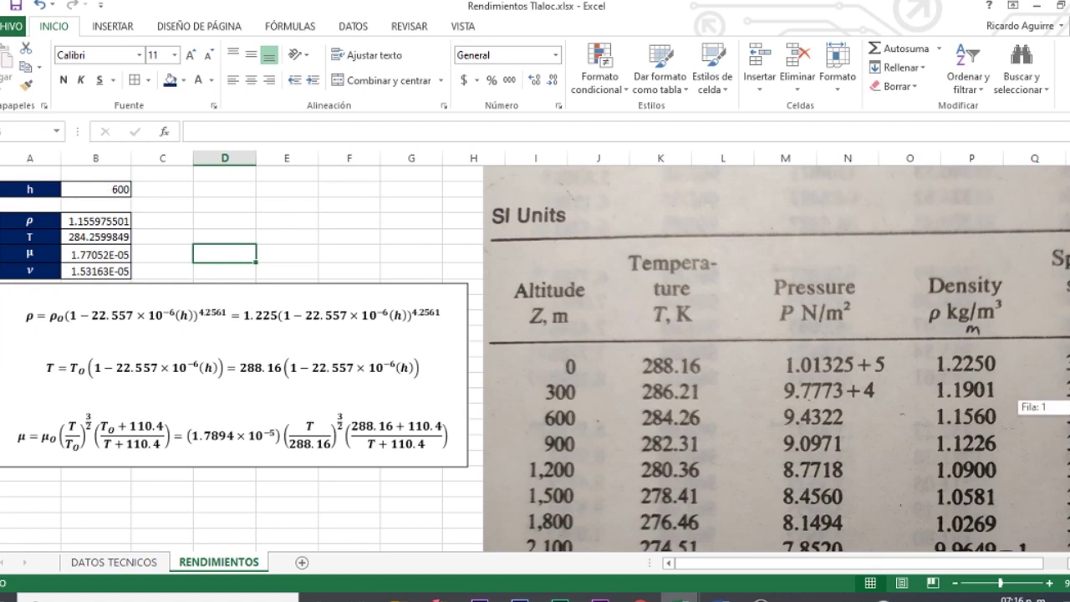
# Set the altitude h to 1200 to test the calculator against the SI table
pyautogui.scroll(-1, 1024, 393)
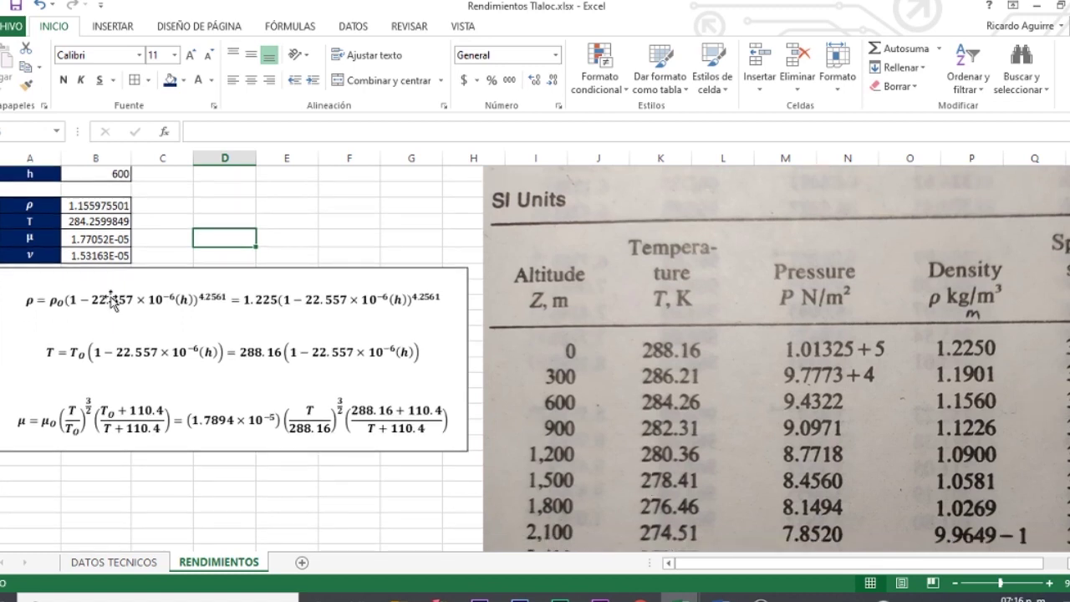
pyautogui.click(98, 173)
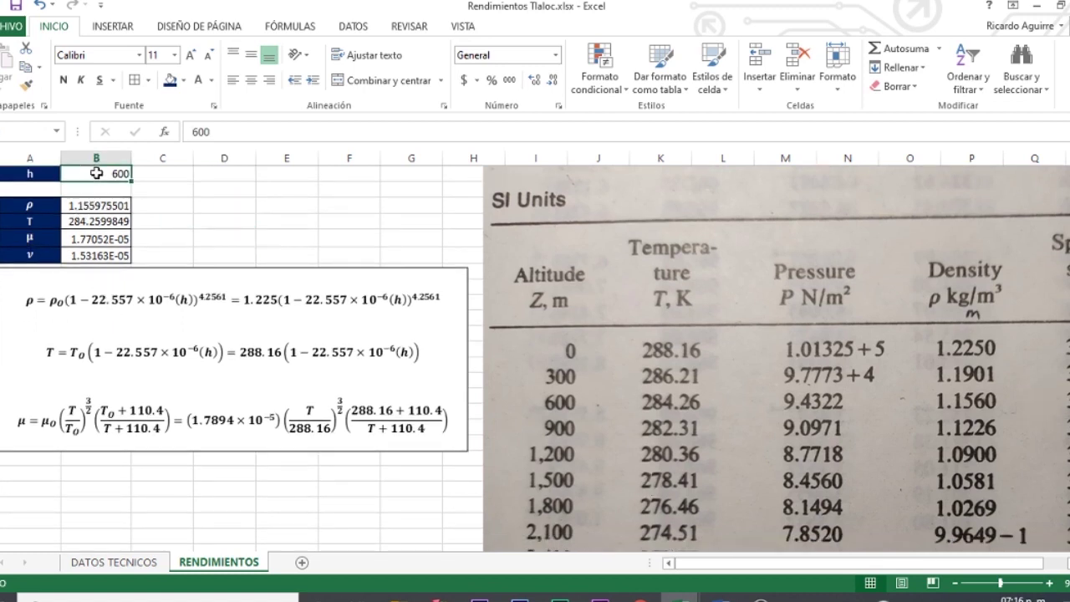
pyautogui.write('1200')
pyautogui.press('Return')
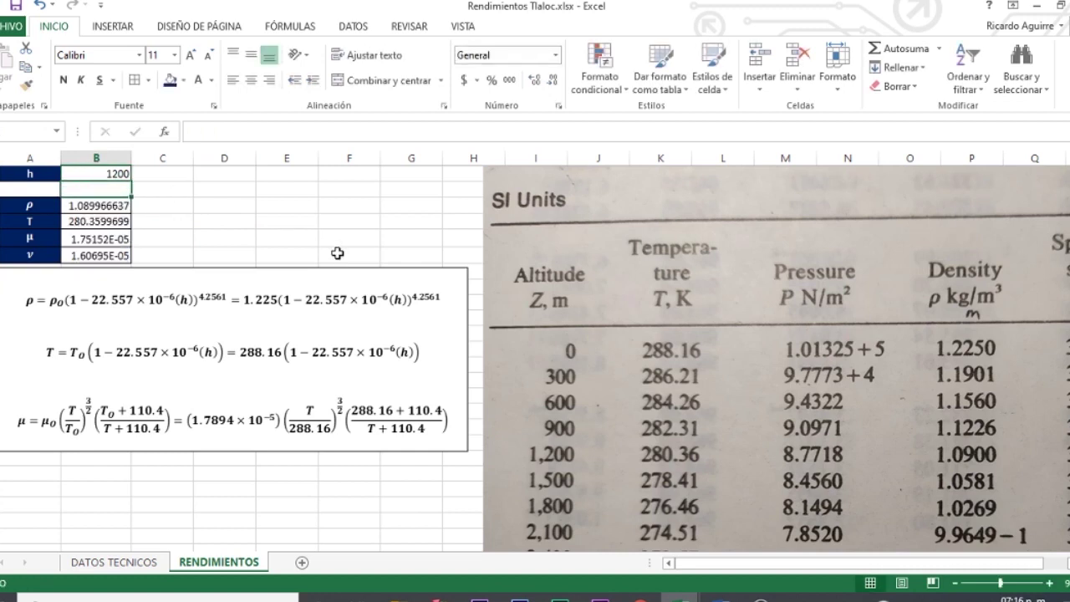